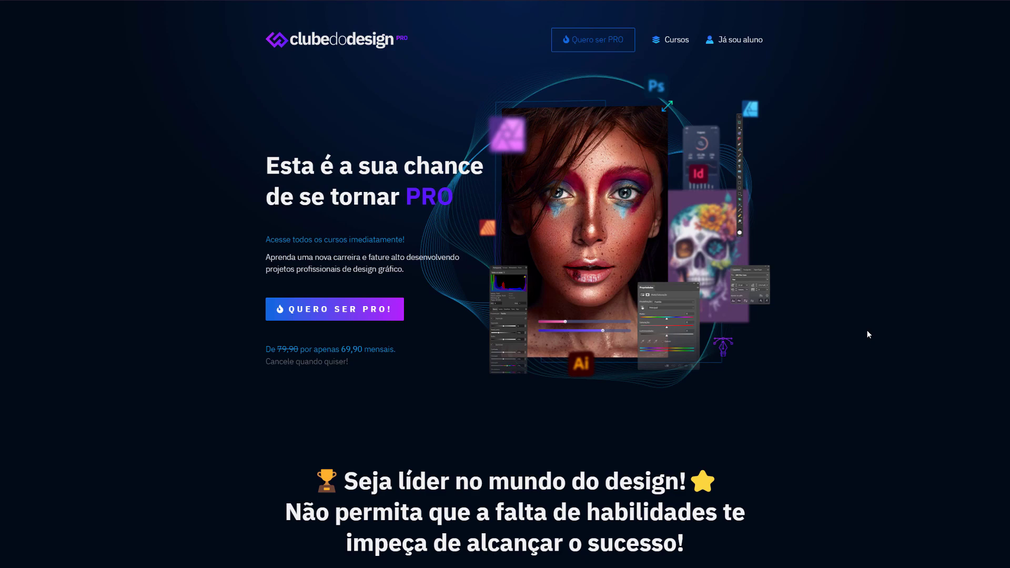
# - Scroll past the Cursos grid down to the 'Pra quem é indicado?' section
pyautogui.scroll(-3, 867, 335)
pyautogui.scroll(-8, 862, 335)
pyautogui.scroll(-7, 858, 336)
pyautogui.scroll(-5, 857, 333)
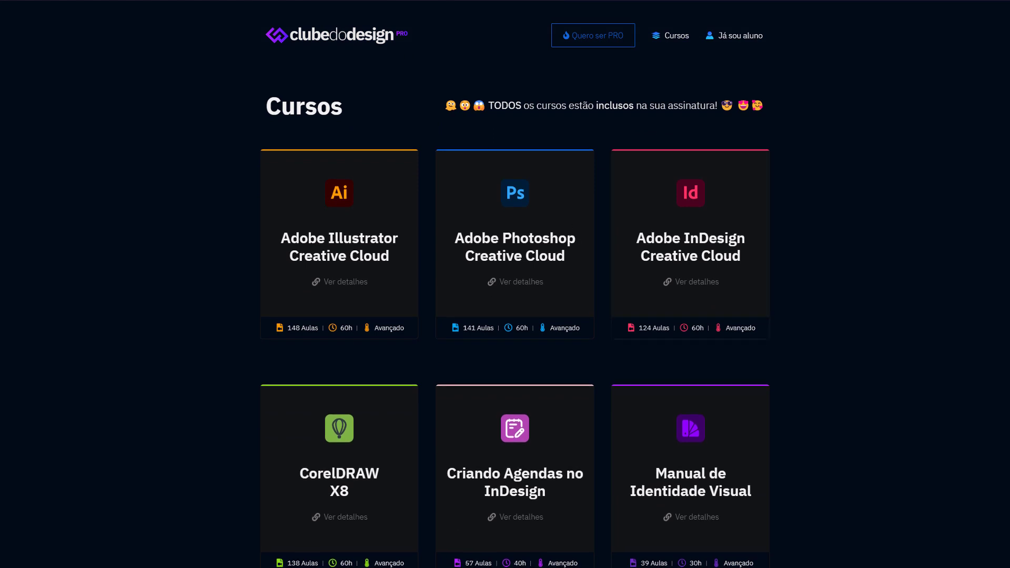
pyautogui.scroll(-2, 976, 315)
pyautogui.scroll(-1, 976, 315)
pyautogui.scroll(-3, 976, 314)
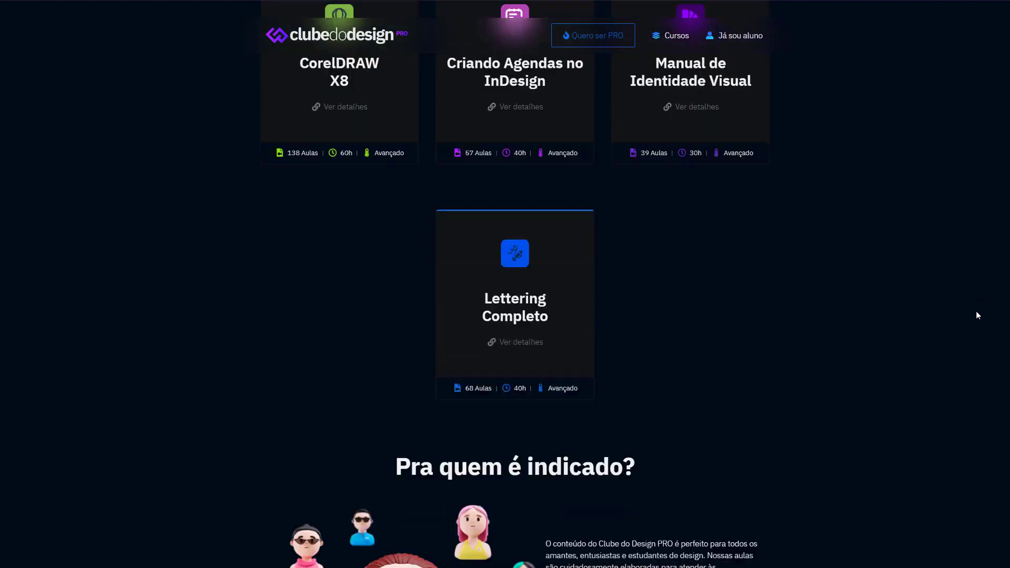
pyautogui.scroll(-4, 976, 314)
pyautogui.scroll(-2, 971, 324)
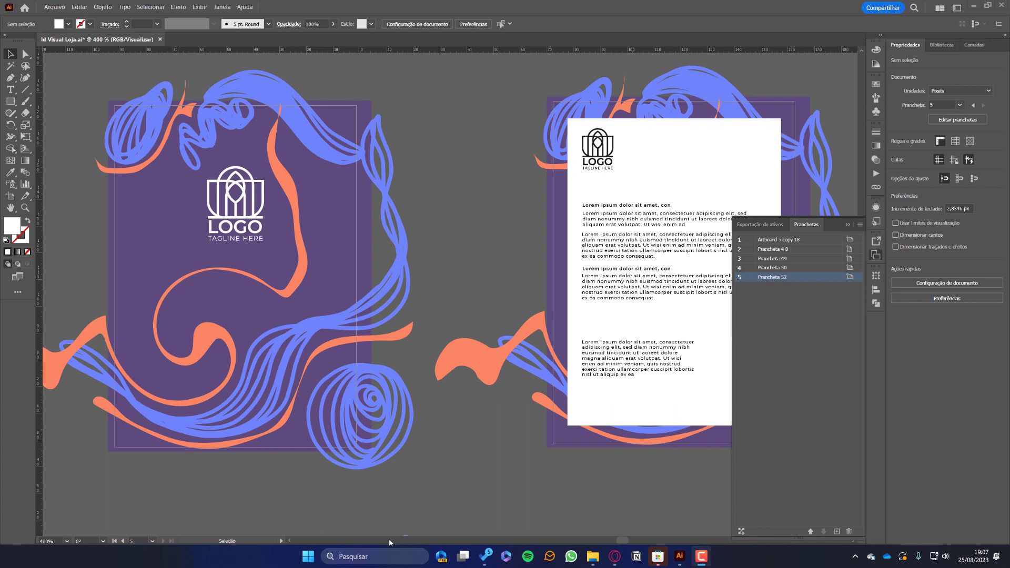
pyautogui.click(477, 156)
# - Switch on Trim View, then zoom out and pan to frame all stationery artboards
pyautogui.click(199, 7)
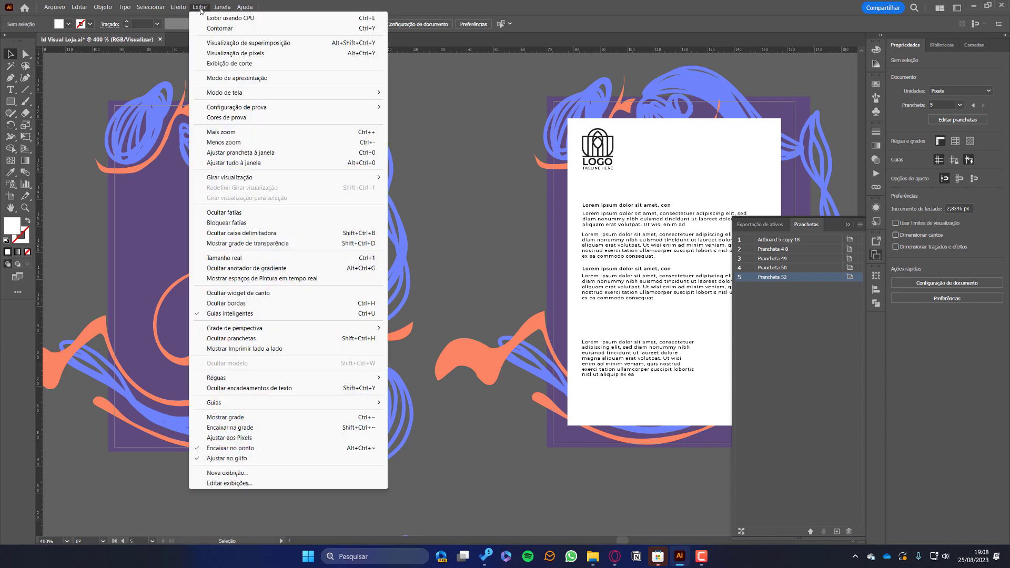
pyautogui.click(242, 64)
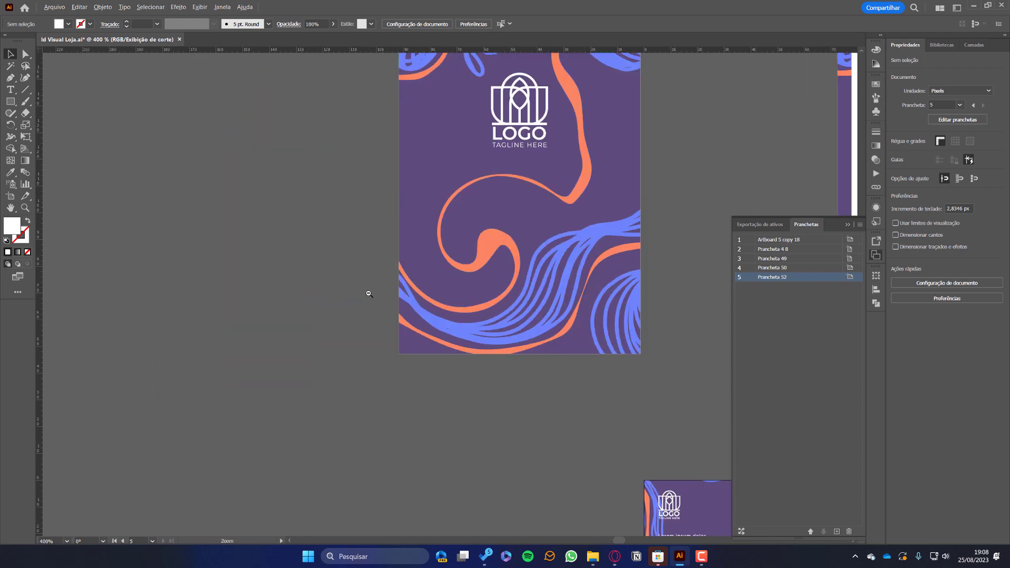
pyautogui.keyDown('ctrl'); pyautogui.keyDown('alt'); pyautogui.click(371, 294); pyautogui.keyUp('alt'); pyautogui.keyUp('ctrl')
pyautogui.moveTo(373, 296); pyautogui.dragTo(428, 191)
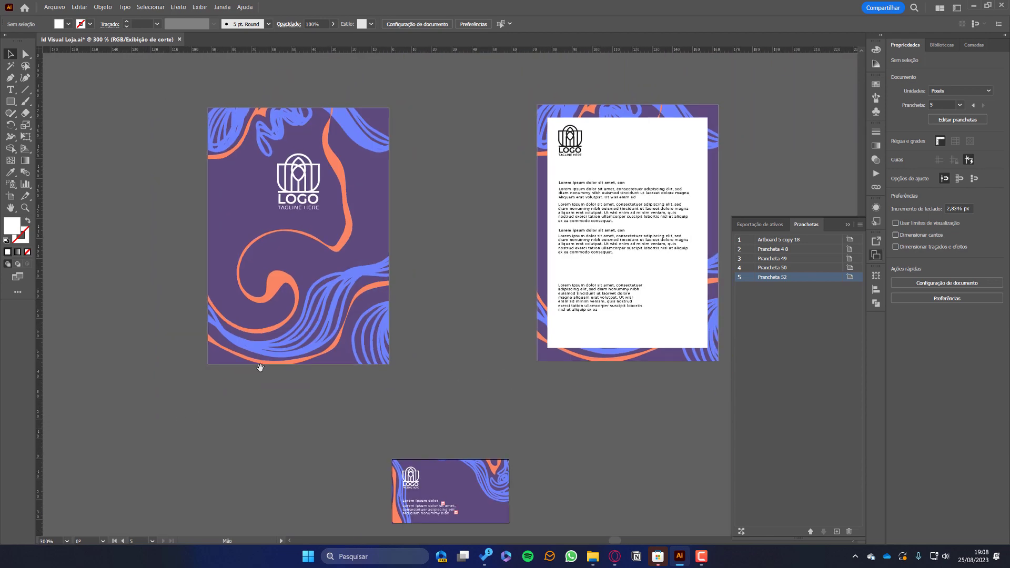
pyautogui.moveTo(469, 278); pyautogui.dragTo(461, 336)
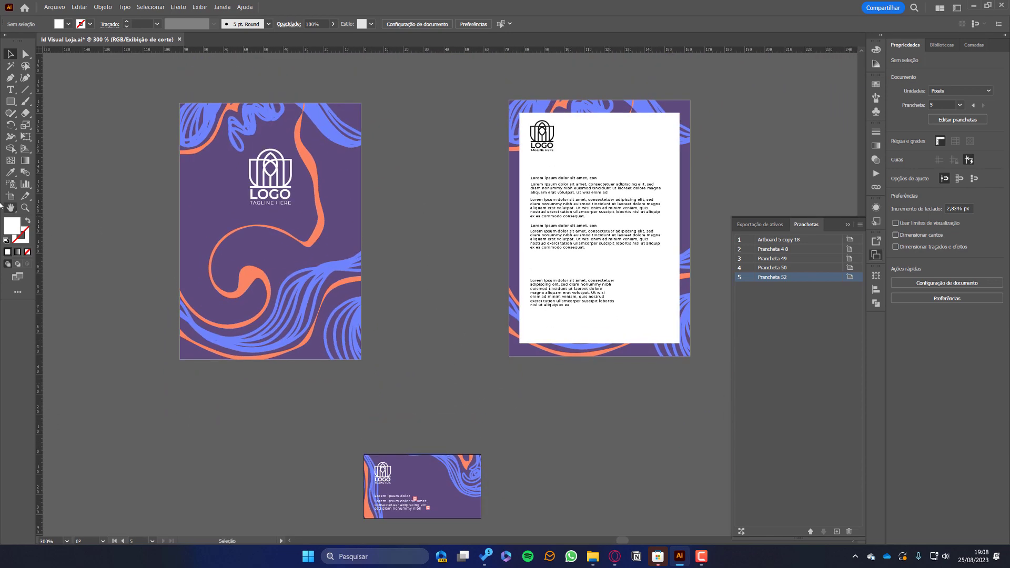
# - Drag the business card artboard up beneath the folder and letterhead, and toggle Trim View again
pyautogui.click(10, 196)
pyautogui.moveTo(476, 471); pyautogui.dragTo(483, 424)
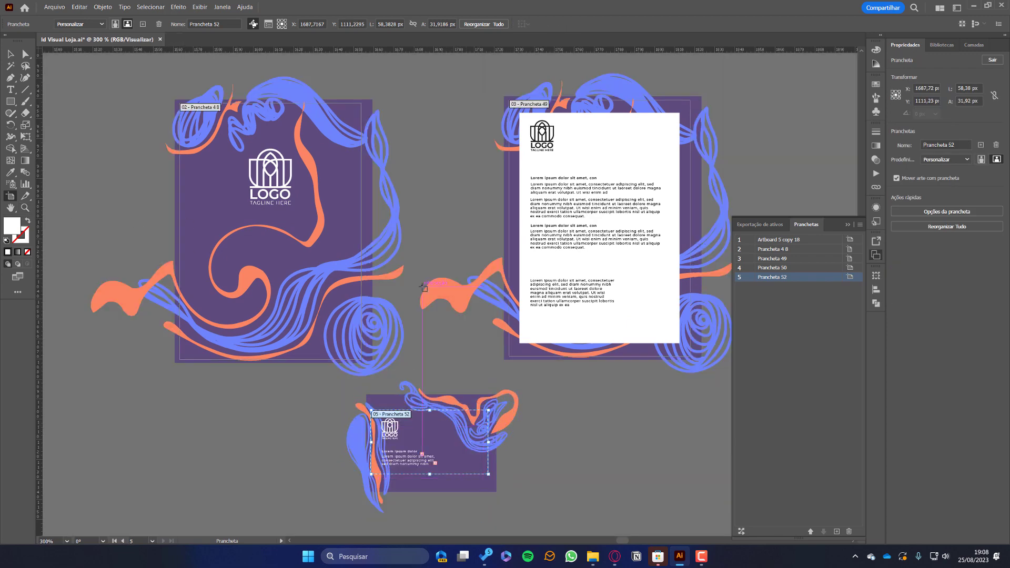
pyautogui.click(200, 7)
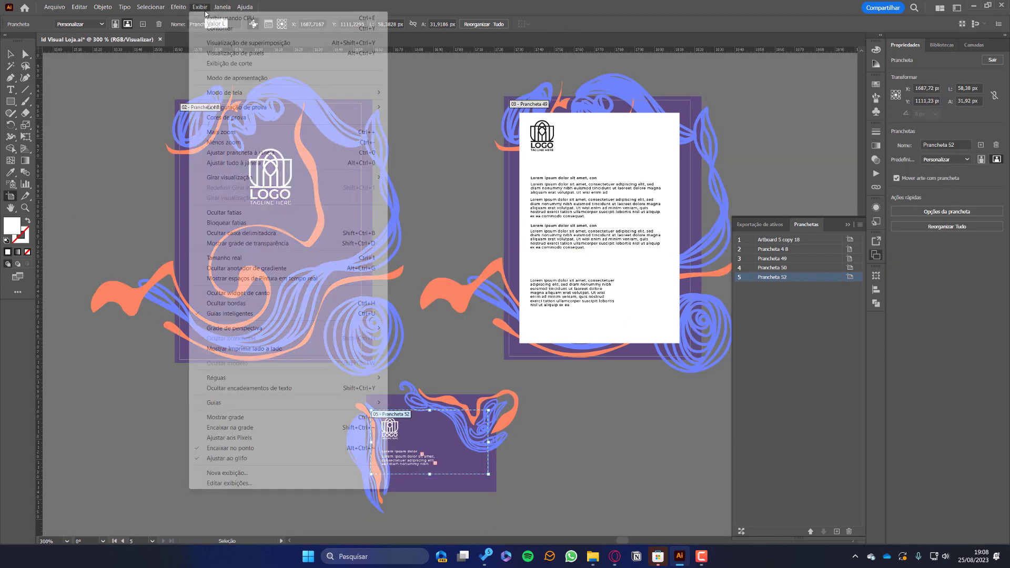
pyautogui.click(255, 63)
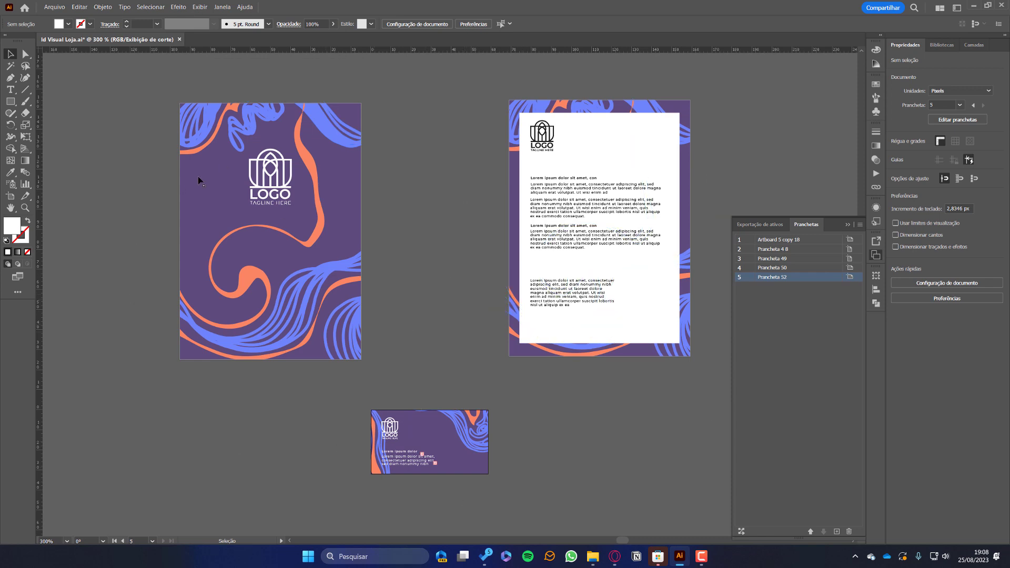
pyautogui.hotkey('shift', 'o')
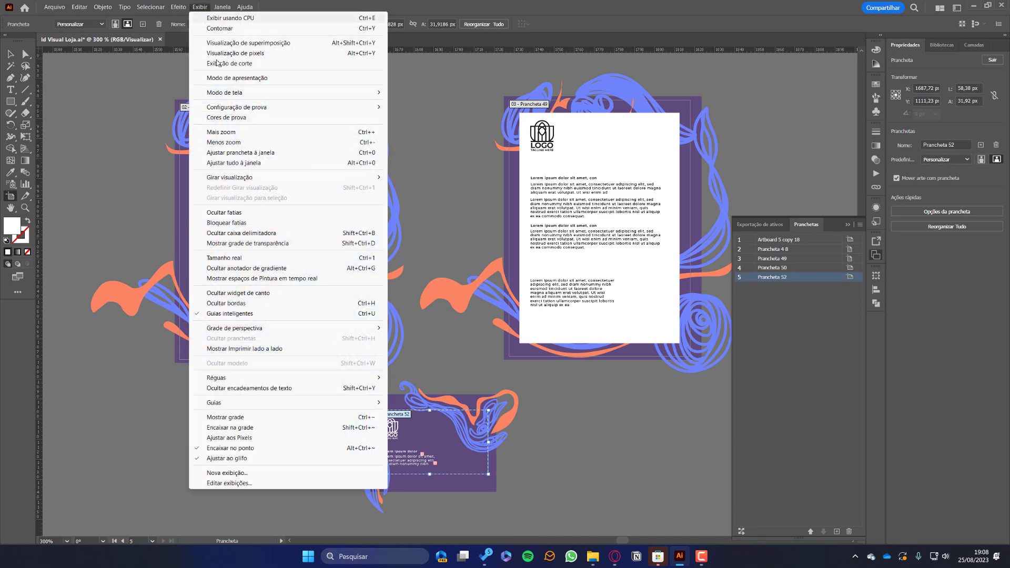
pyautogui.click(200, 6)
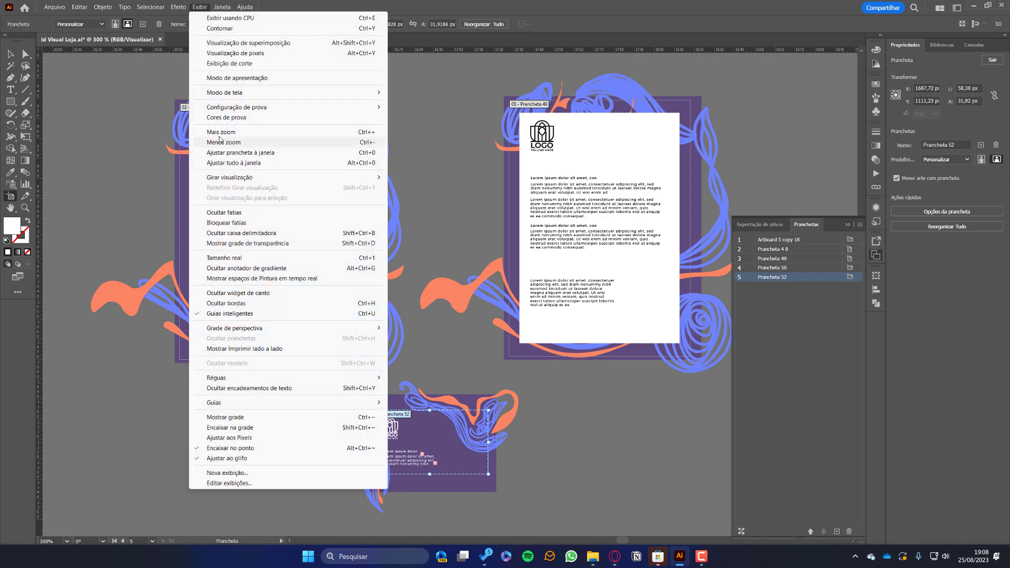
pyautogui.click(247, 63)
pyautogui.click(297, 149)
pyautogui.press('v')
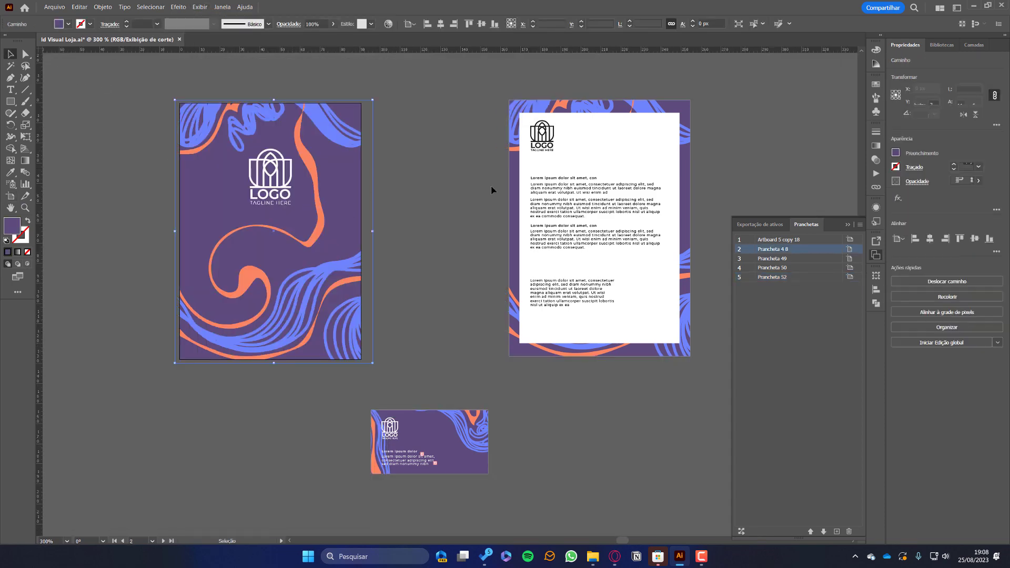
pyautogui.click(297, 149)
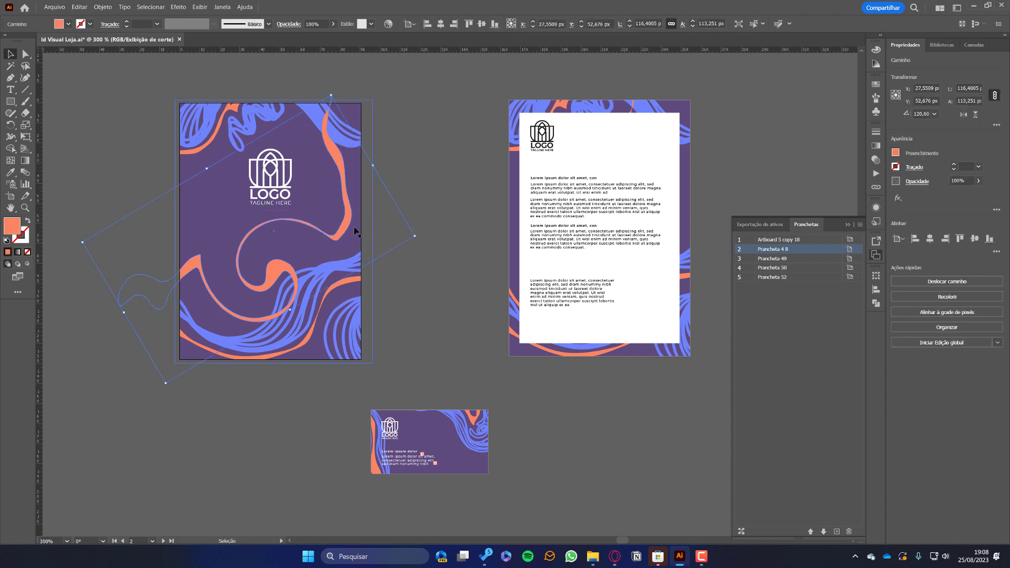
pyautogui.hotkey('ctrl', '7')
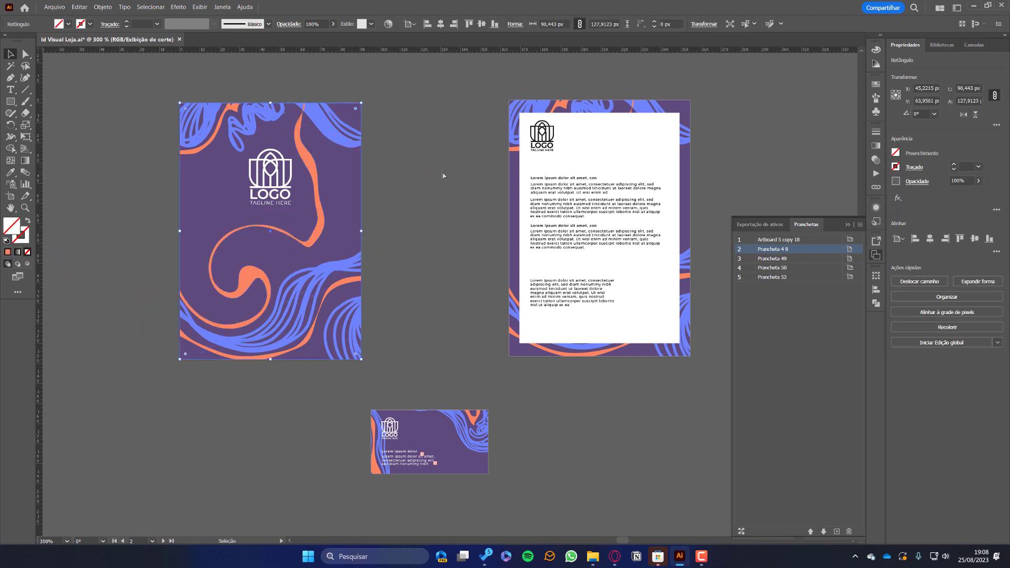
pyautogui.hotkey('shift', 'o')
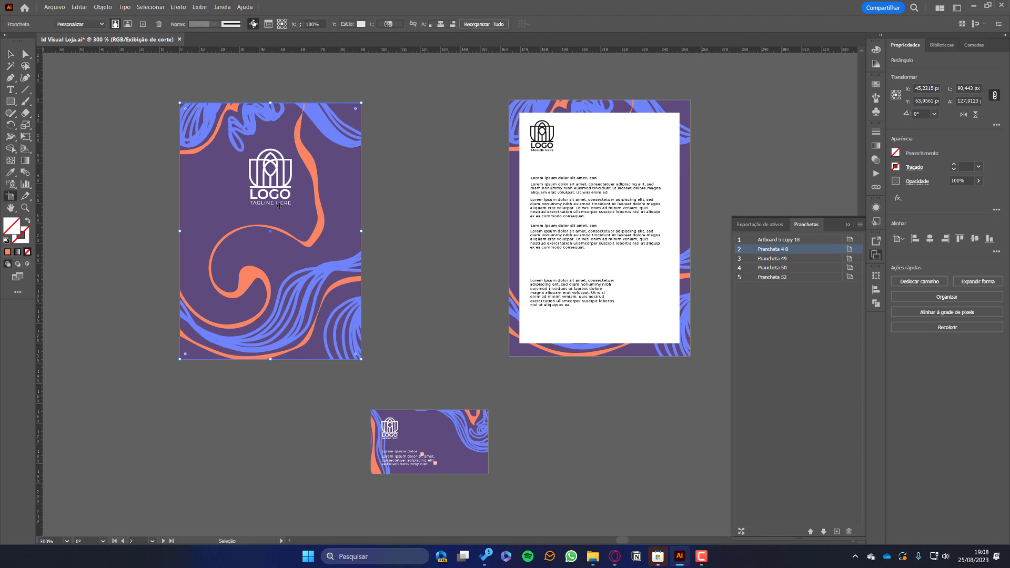
pyautogui.press('Escape')
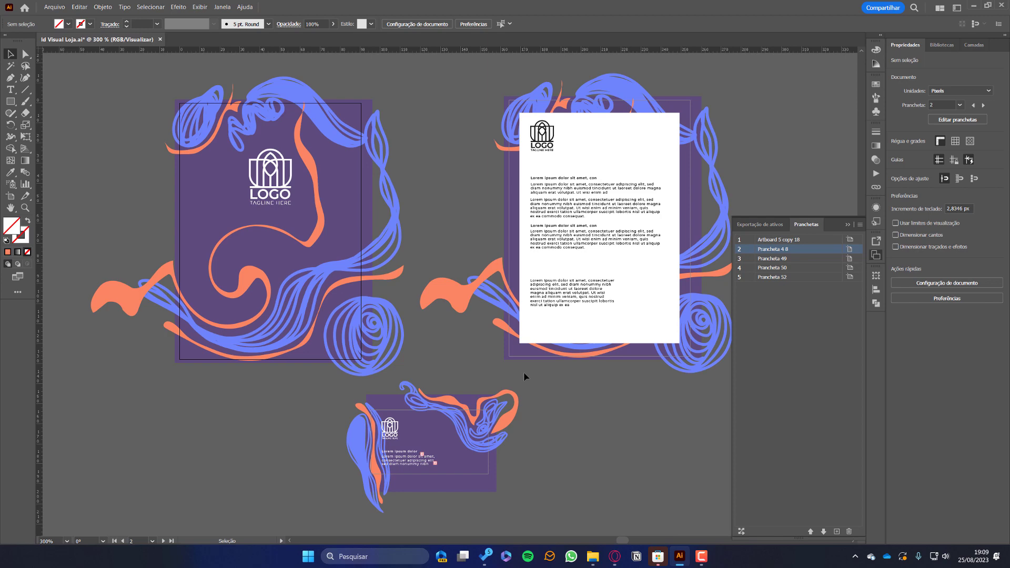
pyautogui.hotkey('ctrl', '-')
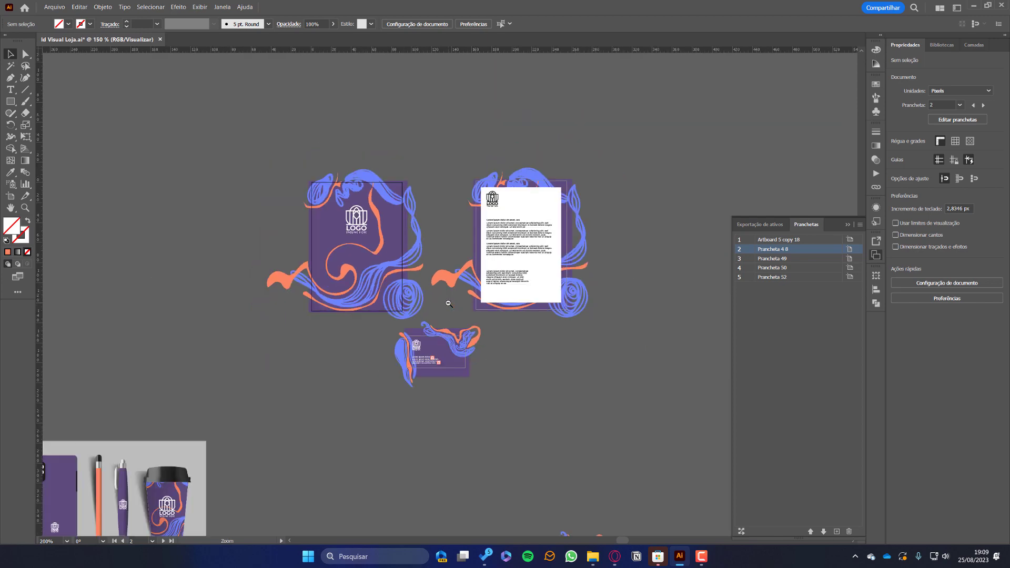
pyautogui.hotkey('ctrl', '-')
pyautogui.moveTo(448, 328)
pyautogui.mouseDown()
pyautogui.moveTo(591, 128)
pyautogui.moveTo(374, 214)
pyautogui.moveTo(563, 254)
pyautogui.moveTo(581, 342)
pyautogui.mouseUp()
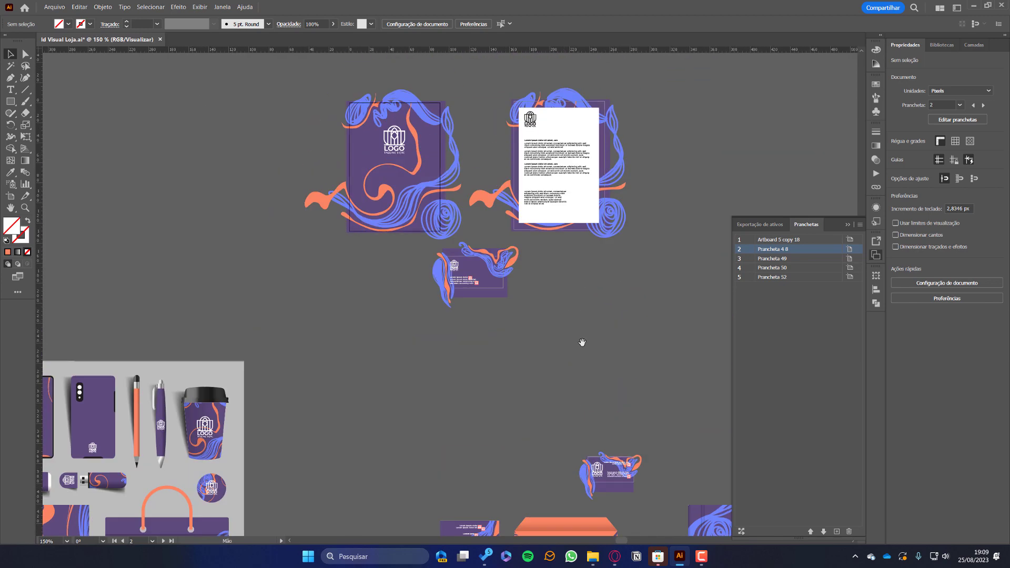
pyautogui.moveTo(507, 214); pyautogui.dragTo(399, 42)
pyautogui.moveTo(544, 277)
pyautogui.mouseDown()
pyautogui.moveTo(570, 223)
pyautogui.moveTo(348, 167)
pyautogui.mouseUp()
pyautogui.moveTo(540, 186); pyautogui.dragTo(577, 376)
pyautogui.moveTo(503, 262); pyautogui.dragTo(628, 388)
pyautogui.moveTo(470, 291); pyautogui.dragTo(605, 381)
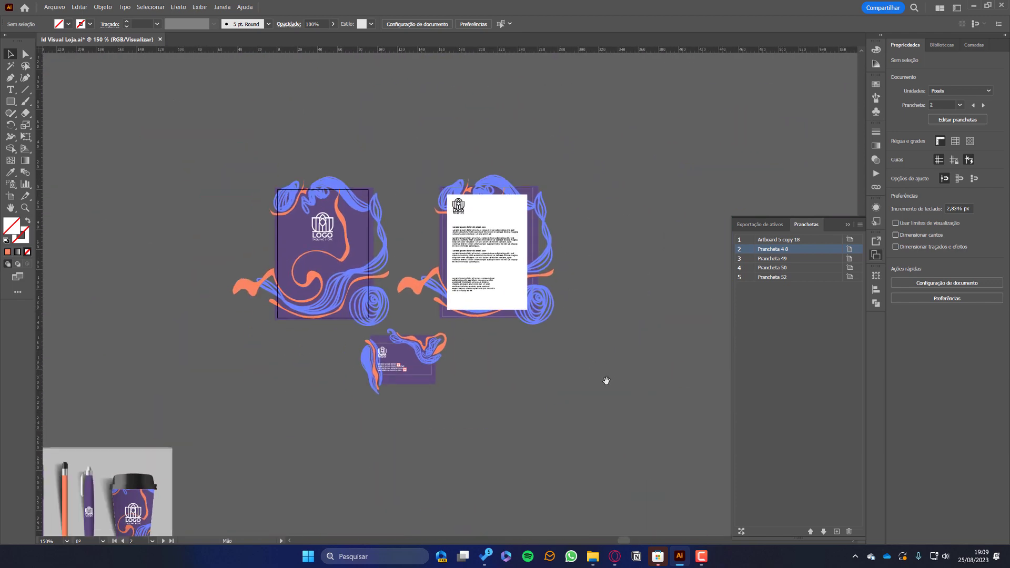
pyautogui.scroll(2, 442, 298)
pyautogui.scroll(1, 443, 298)
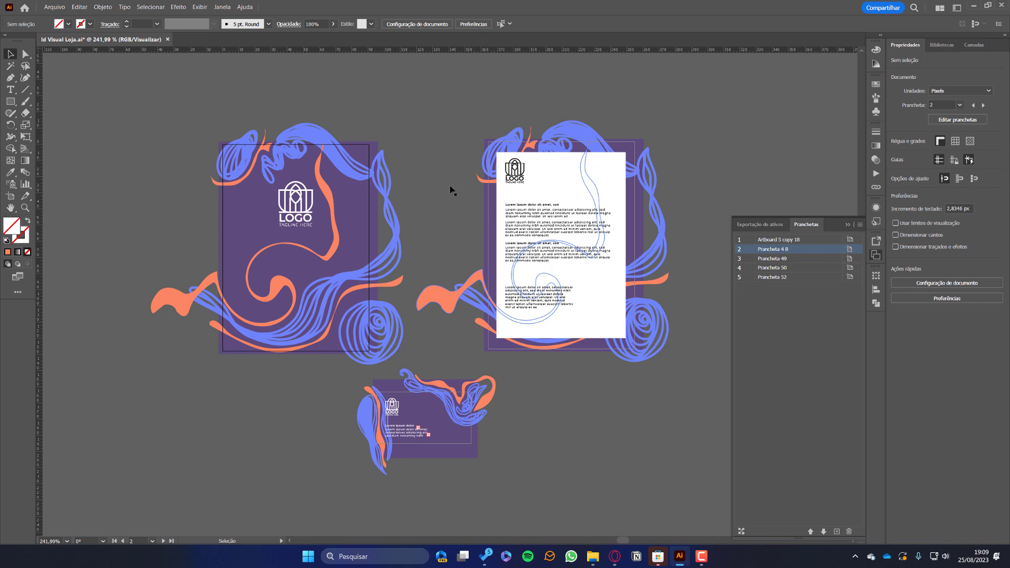
pyautogui.click(10, 196)
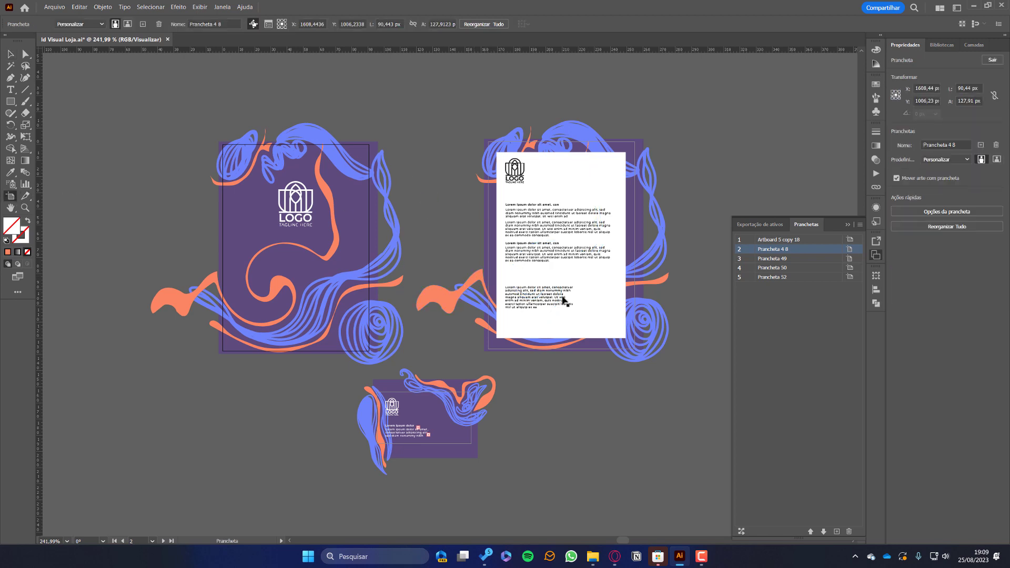
pyautogui.moveTo(538, 254); pyautogui.dragTo(494, 251)
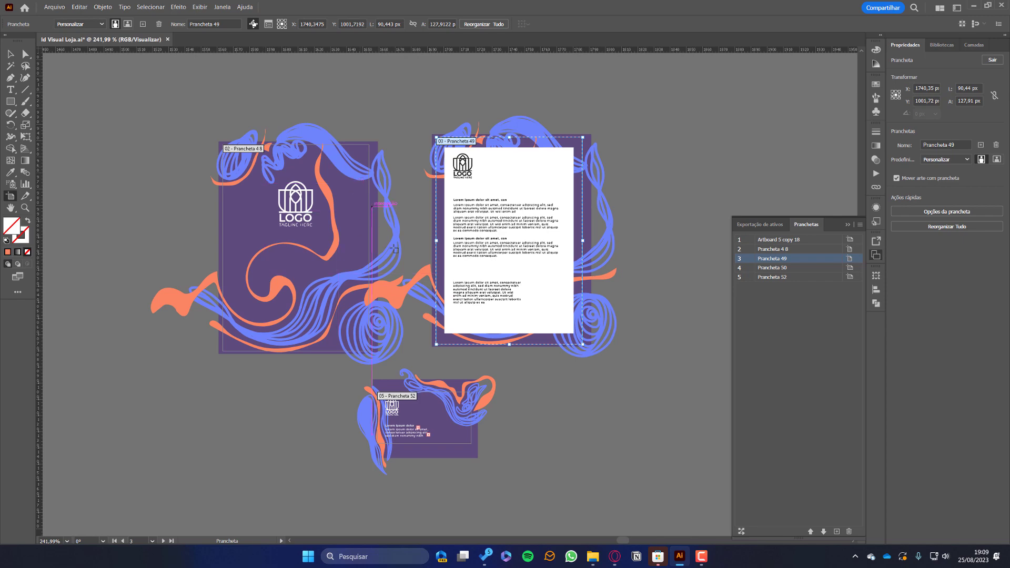
pyautogui.moveTo(363, 239); pyautogui.dragTo(280, 194)
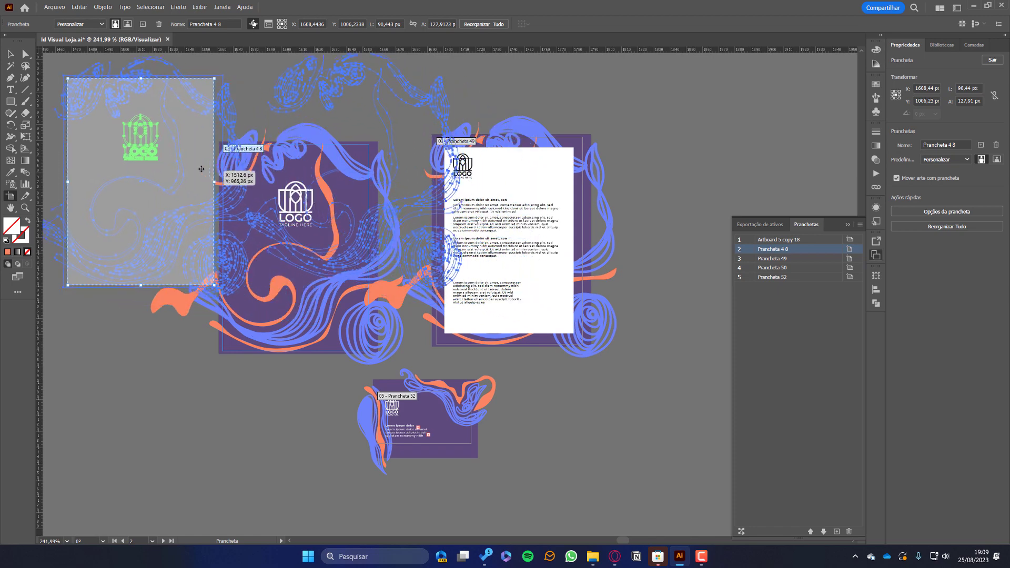
pyautogui.moveTo(280, 194); pyautogui.dragTo(147, 151)
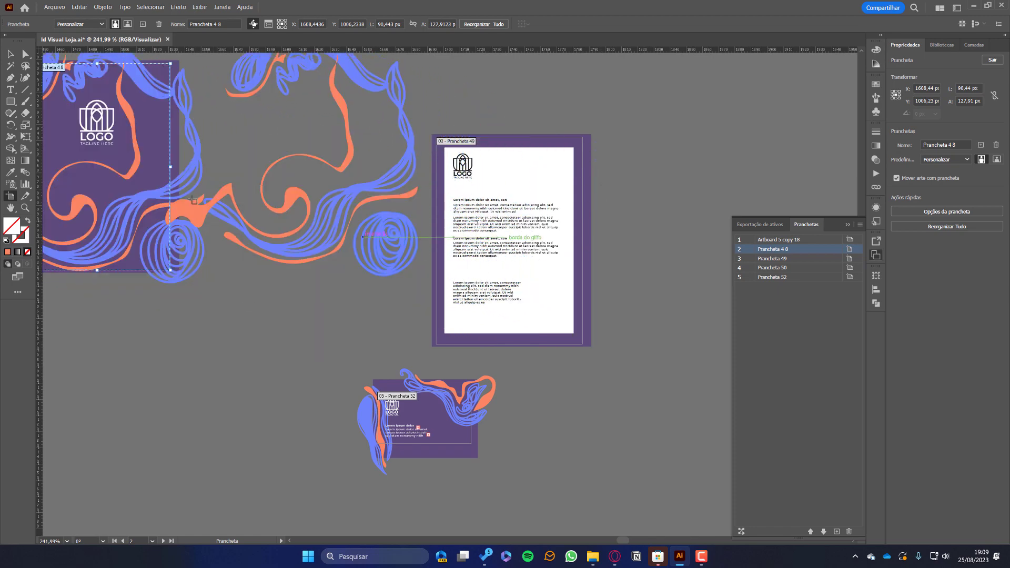
pyautogui.moveTo(194, 201); pyautogui.dragTo(180, 217)
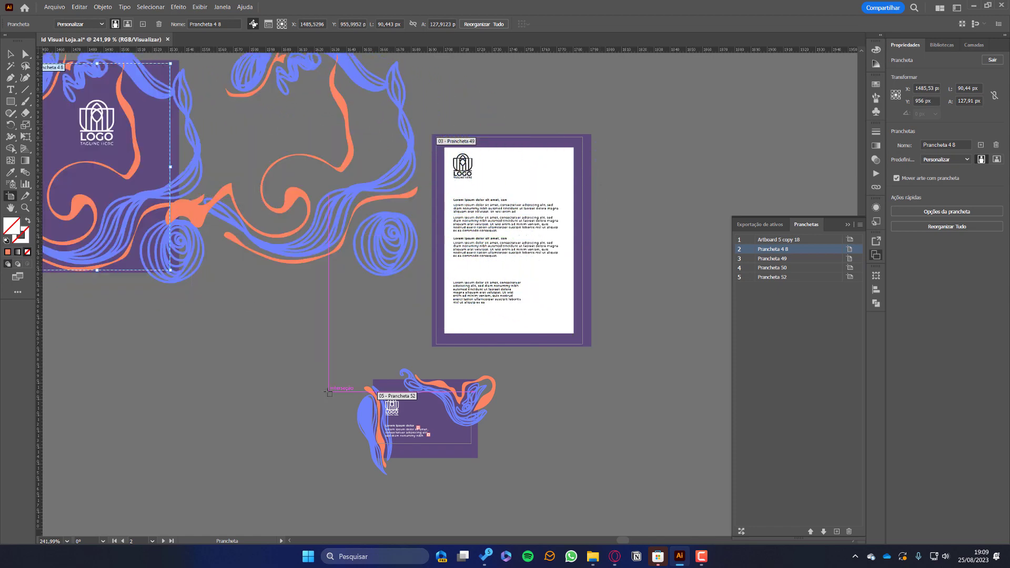
pyautogui.hotkey('ctrl', 'z')
pyautogui.hotkey('ctrl', 'z')
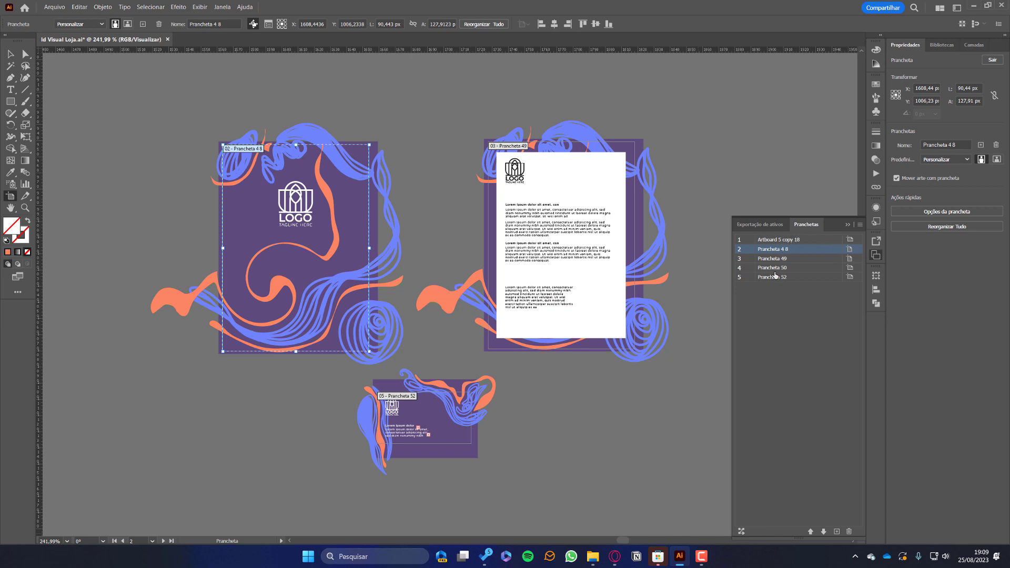
# - Zoom out and frame the whole document, including the mockup overview
pyautogui.click(741, 531)
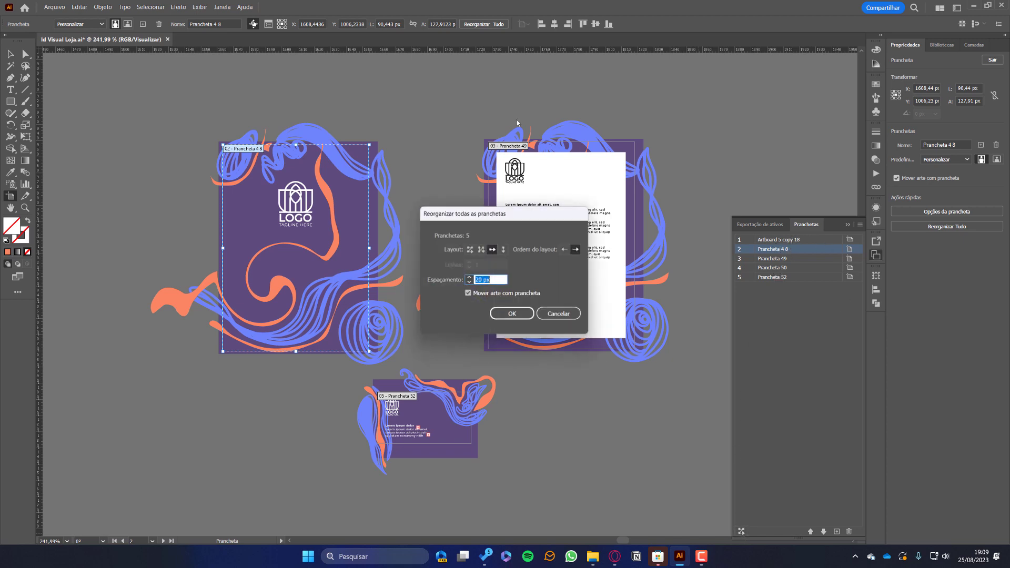
pyautogui.click(553, 314)
pyautogui.hotkey('ctrl', '-')
pyautogui.hotkey('ctrl', '-')
pyautogui.hotkey('ctrl', '-')
pyautogui.hotkey('ctrl', '-')
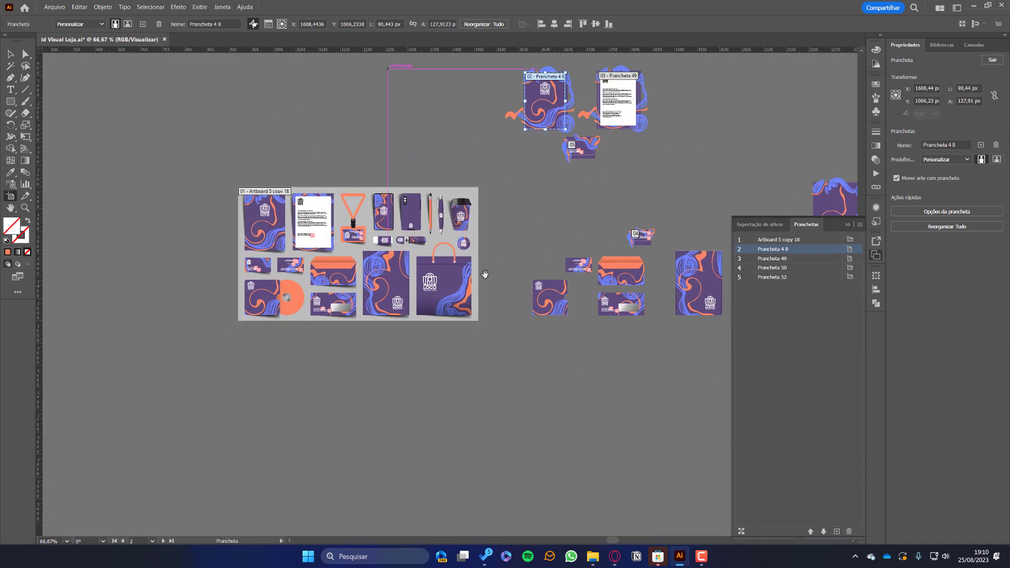
pyautogui.moveTo(485, 274); pyautogui.dragTo(470, 350)
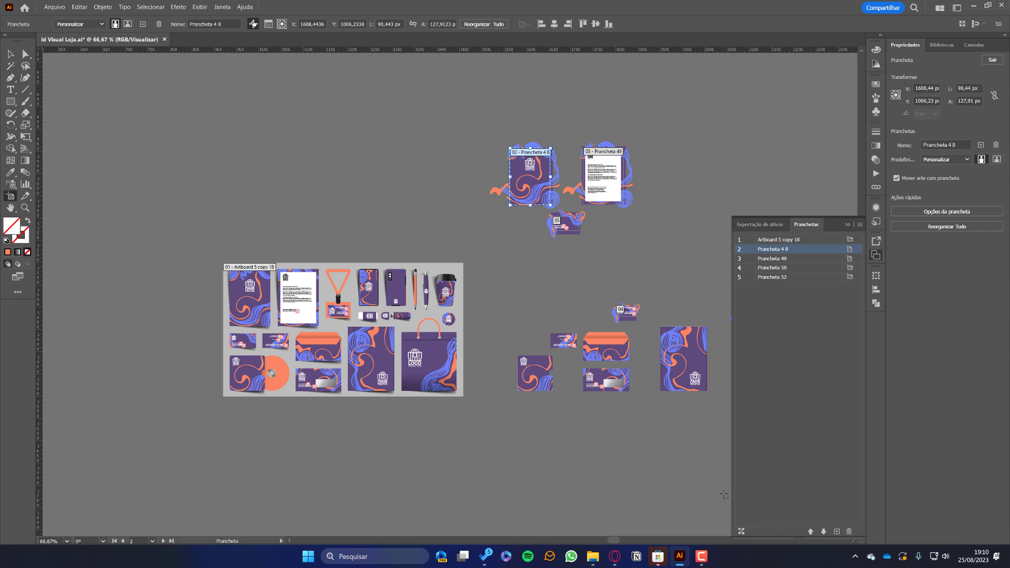
# - Rearrange all artboards Grid by Row with 2 columns and 10 px spacing
pyautogui.click(741, 532)
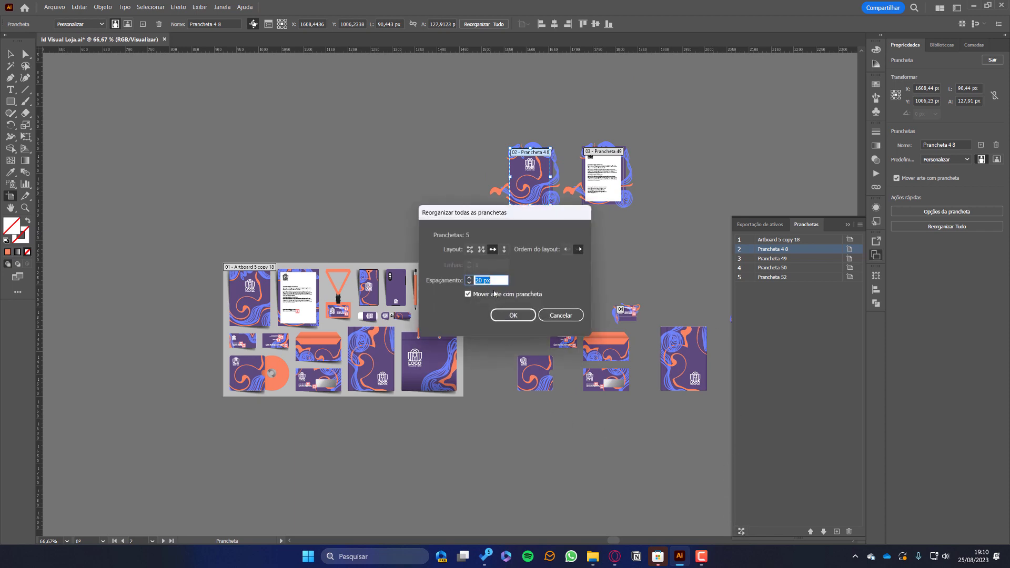
pyautogui.click(481, 249)
pyautogui.click(473, 251)
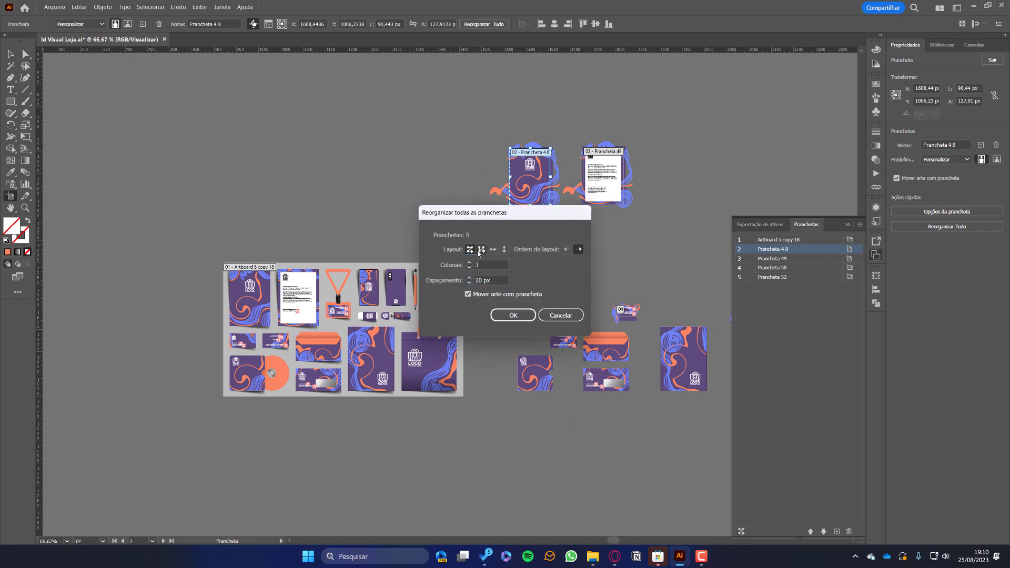
pyautogui.click(469, 267)
pyautogui.press('Tab')
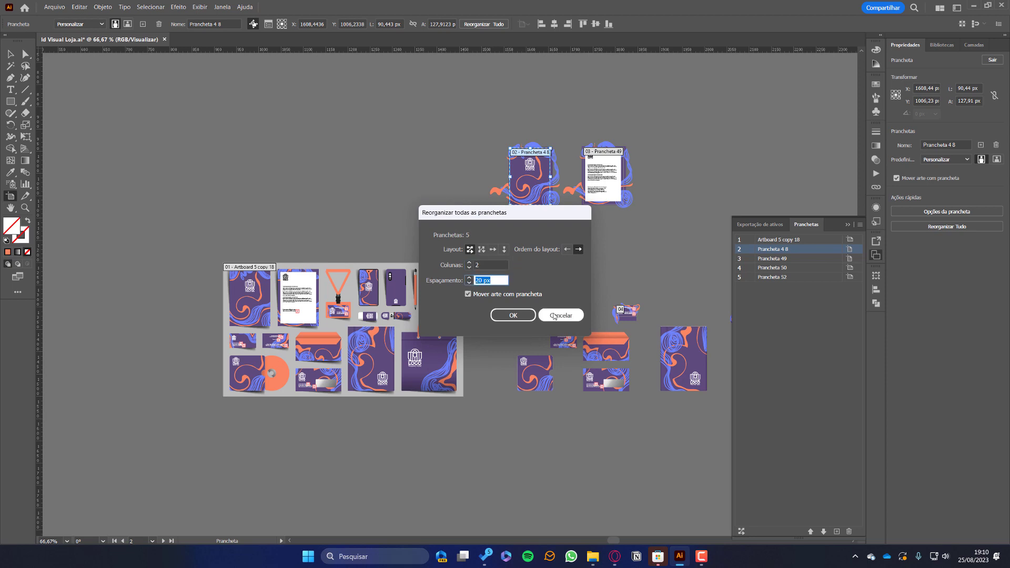
pyautogui.write('10')
pyautogui.click(512, 315)
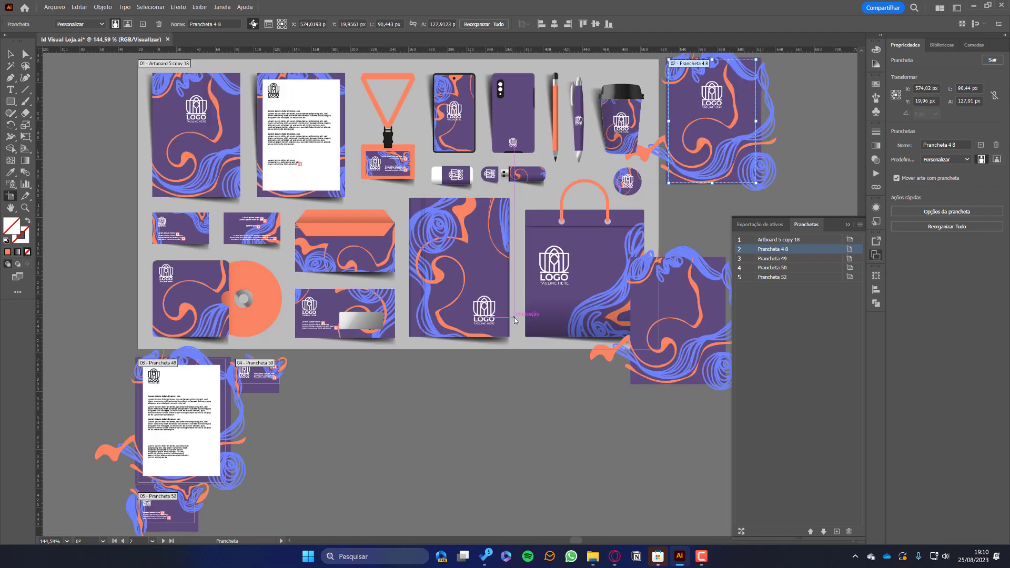
# - Drag the main overview artboard and its mockups slightly up and to the left
pyautogui.hscroll(2, 578, 237)
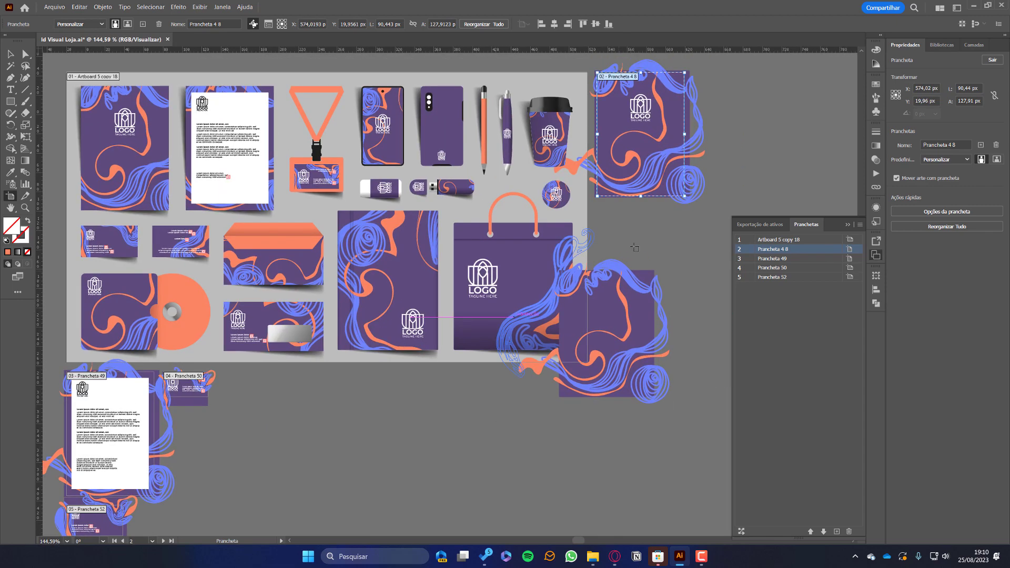
pyautogui.scroll(1, 634, 151)
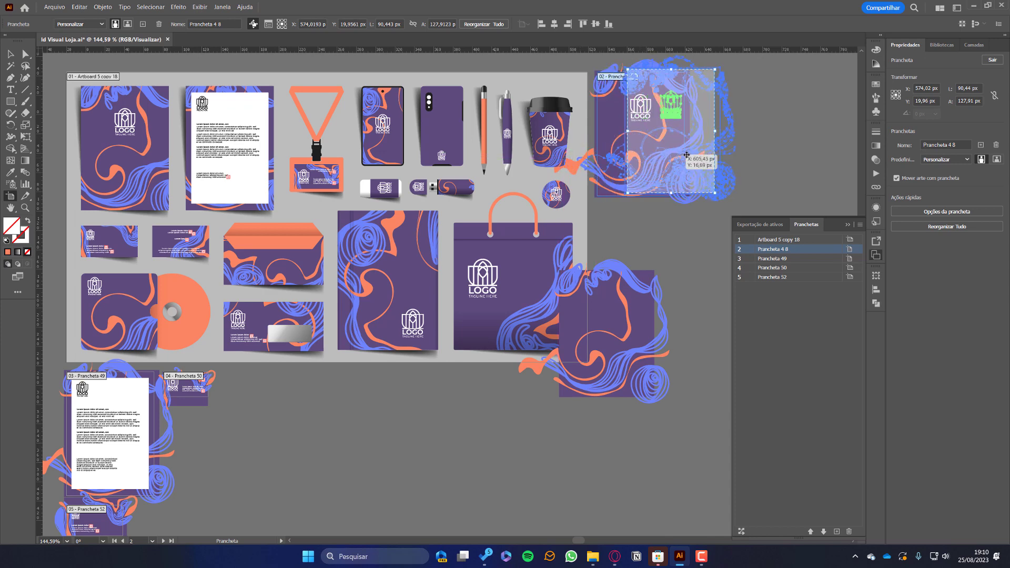
pyautogui.click(550, 160)
pyautogui.moveTo(550, 160)
pyautogui.mouseDown()
pyautogui.moveTo(579, 161)
pyautogui.moveTo(542, 156)
pyautogui.mouseUp()
# - Undo the overview artboard move and zoom to 300% on the folder, letterhead and business card
pyautogui.hotkey('ctrl', 'z')
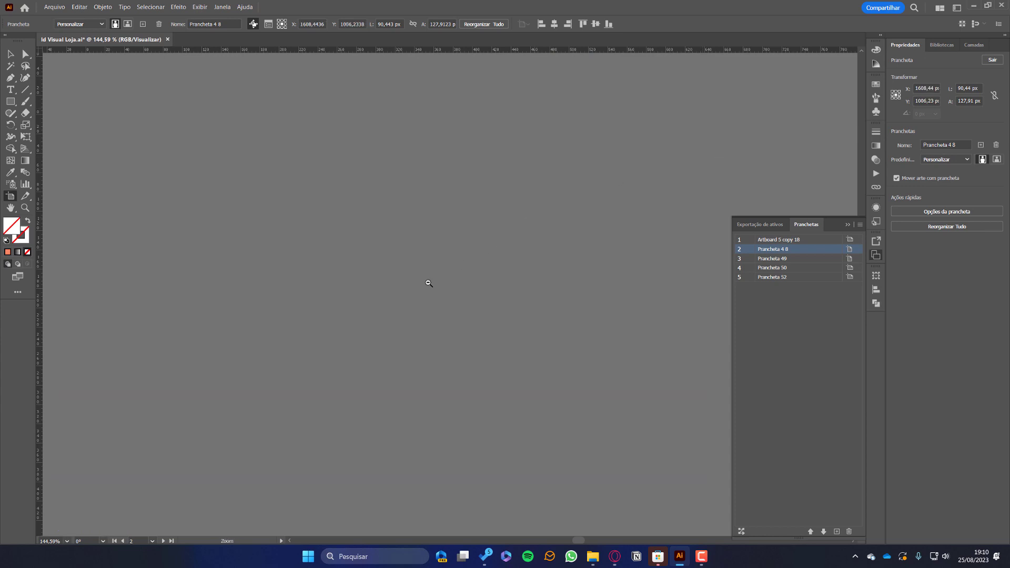
pyautogui.keyDown('alt'); pyautogui.click(429, 283); pyautogui.keyUp('alt')
pyautogui.keyDown('alt'); pyautogui.click(392, 275); pyautogui.keyUp('alt')
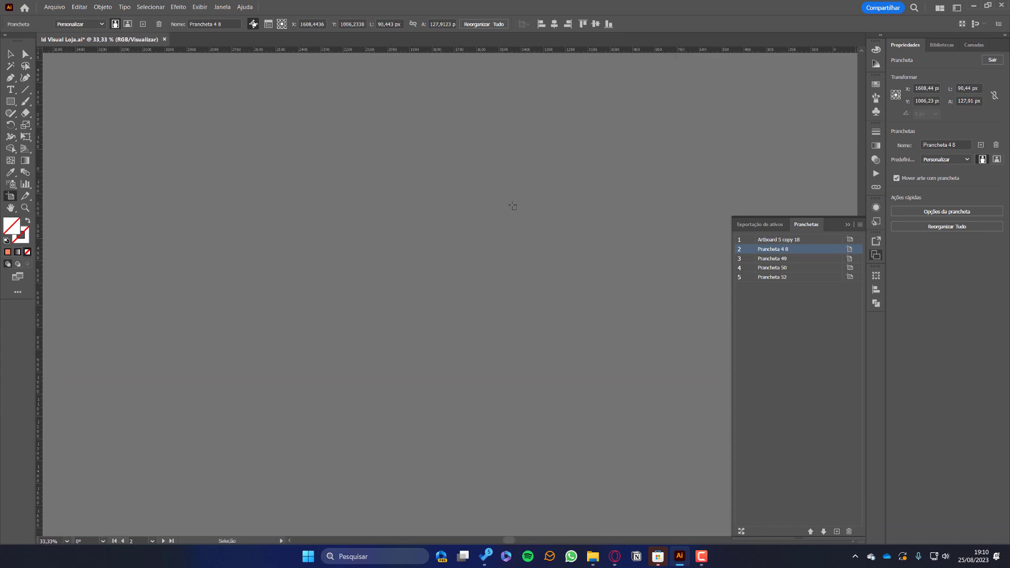
pyautogui.moveTo(513, 207); pyautogui.dragTo(465, 238)
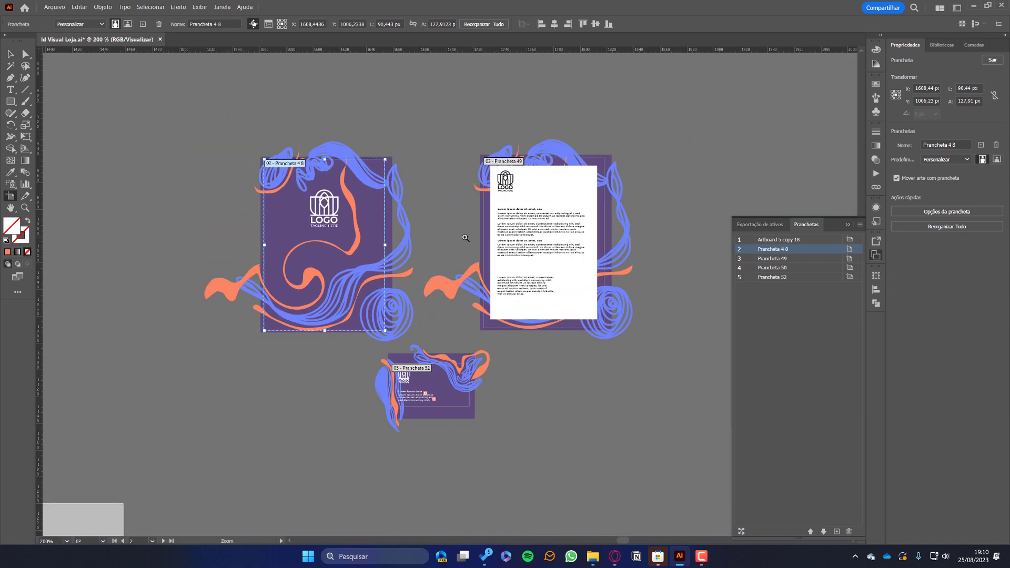
pyautogui.hotkey('ctrl', '+')
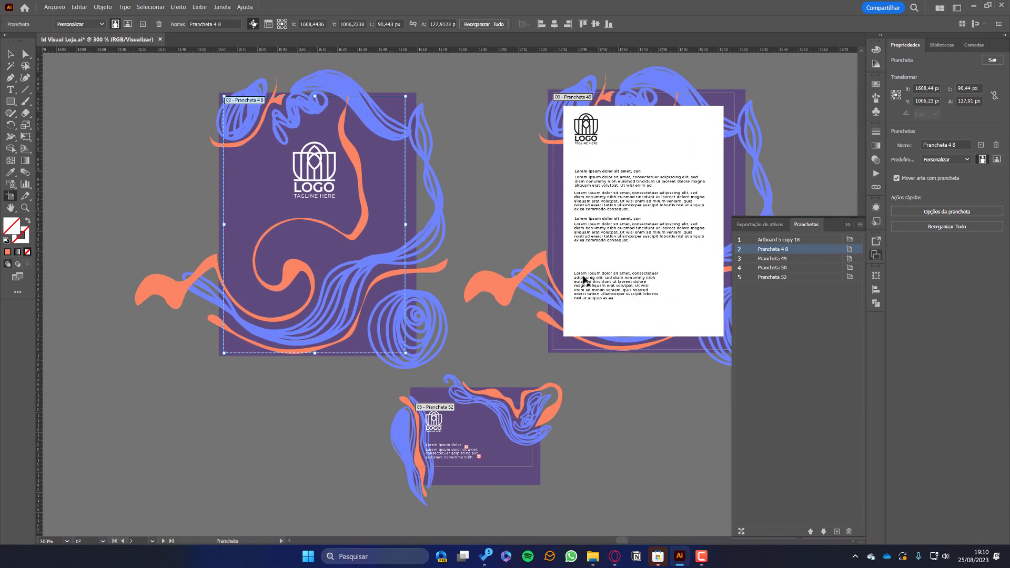
pyautogui.moveTo(609, 300); pyautogui.dragTo(529, 277)
pyautogui.press('Escape')
# - Give the folder's frame rectangle the default white fill and black stroke
pyautogui.click(10, 54)
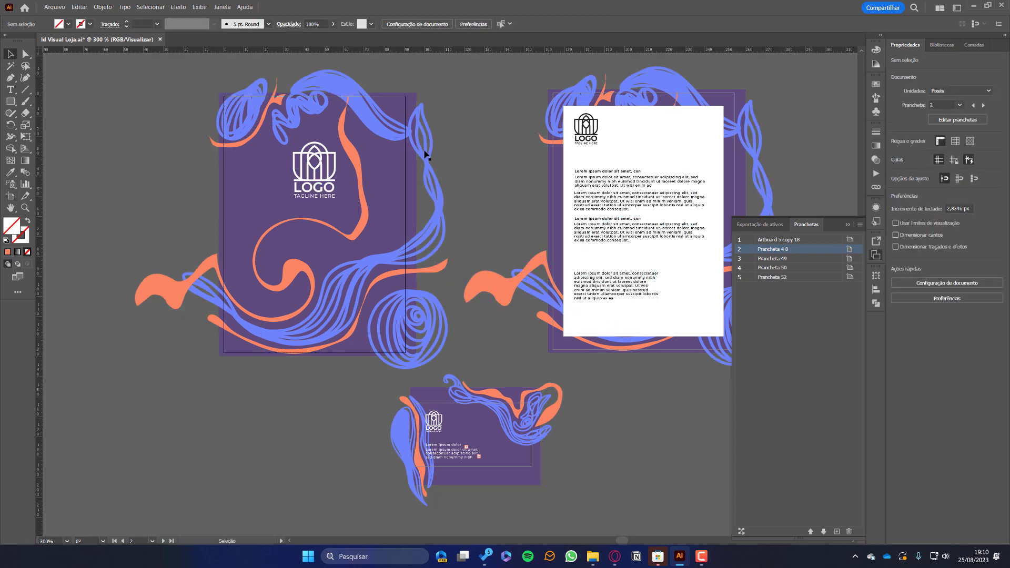
pyautogui.click(407, 169)
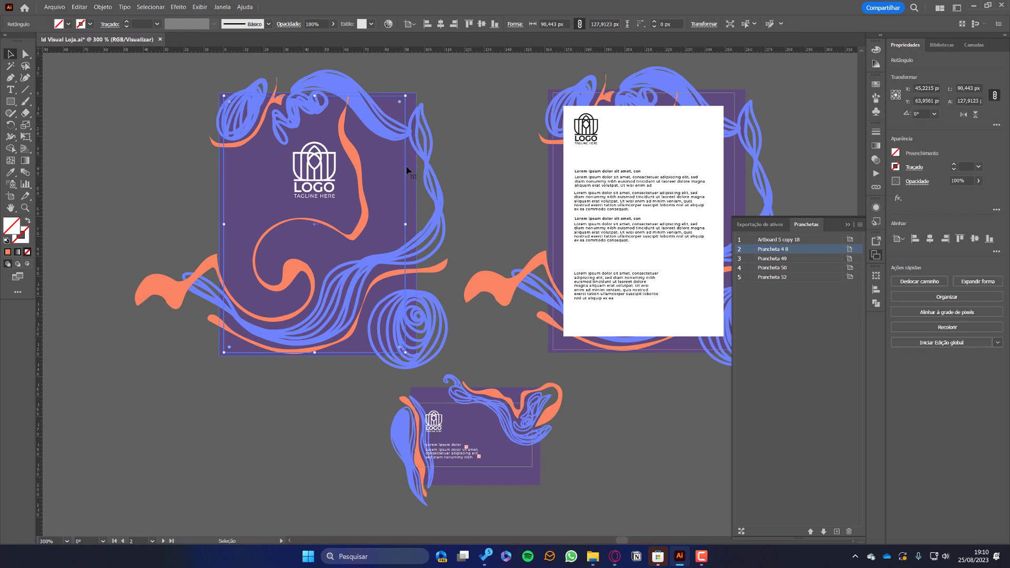
pyautogui.press('d')
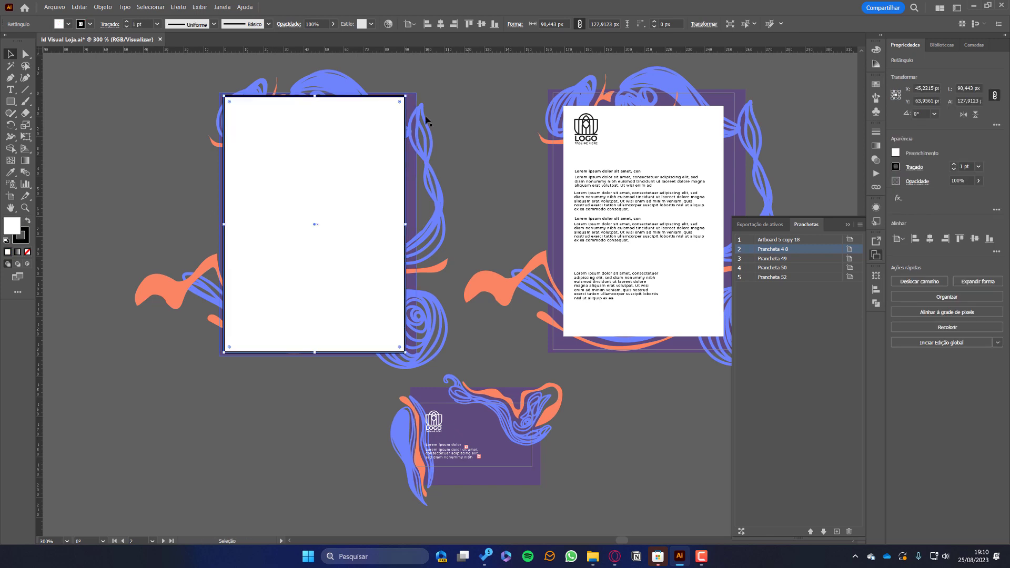
pyautogui.click(479, 101)
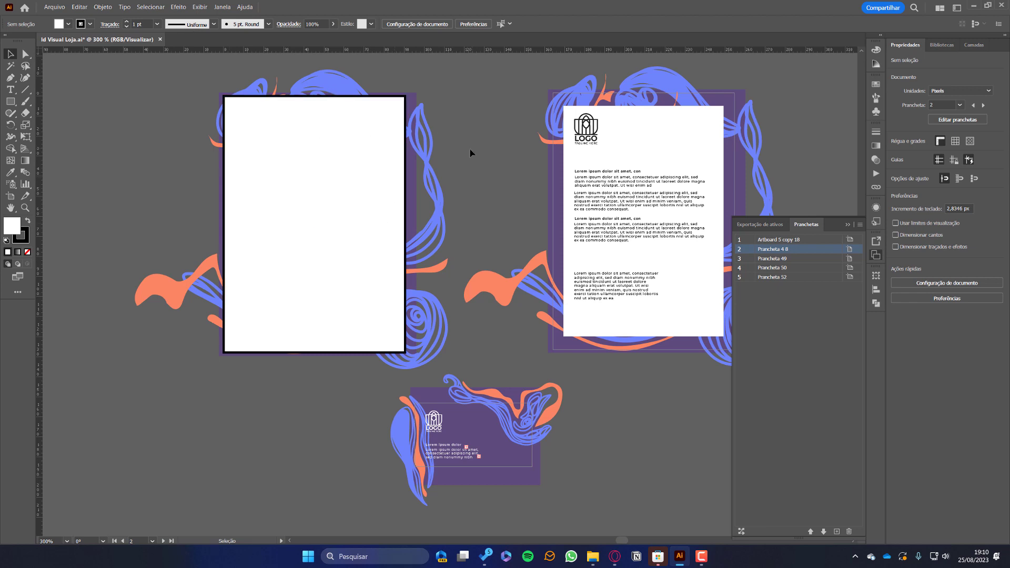
# - Select and delete the folder's swirl artwork, then restore it with undo
pyautogui.moveTo(138, 77); pyautogui.dragTo(431, 283)
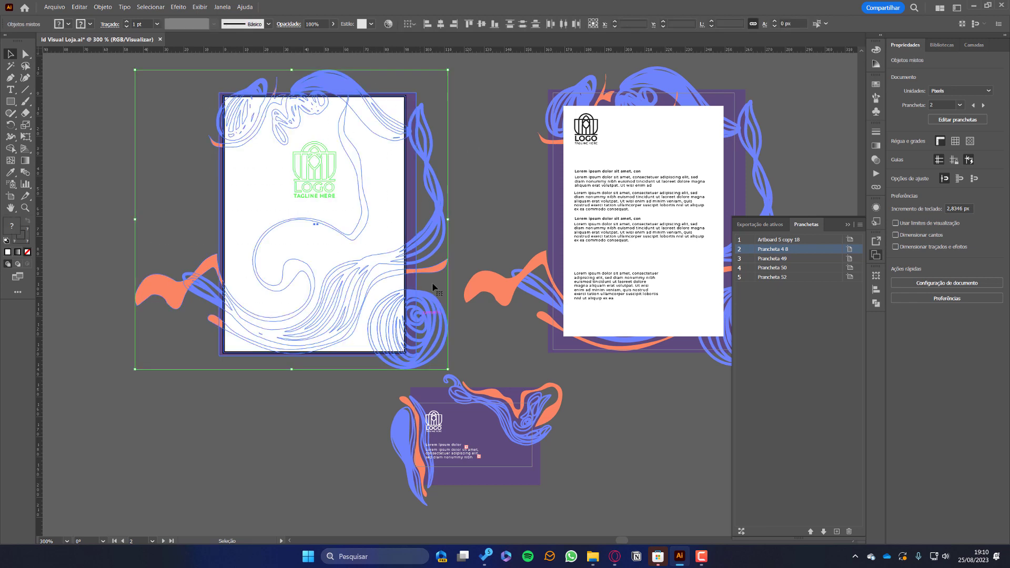
pyautogui.press('a')
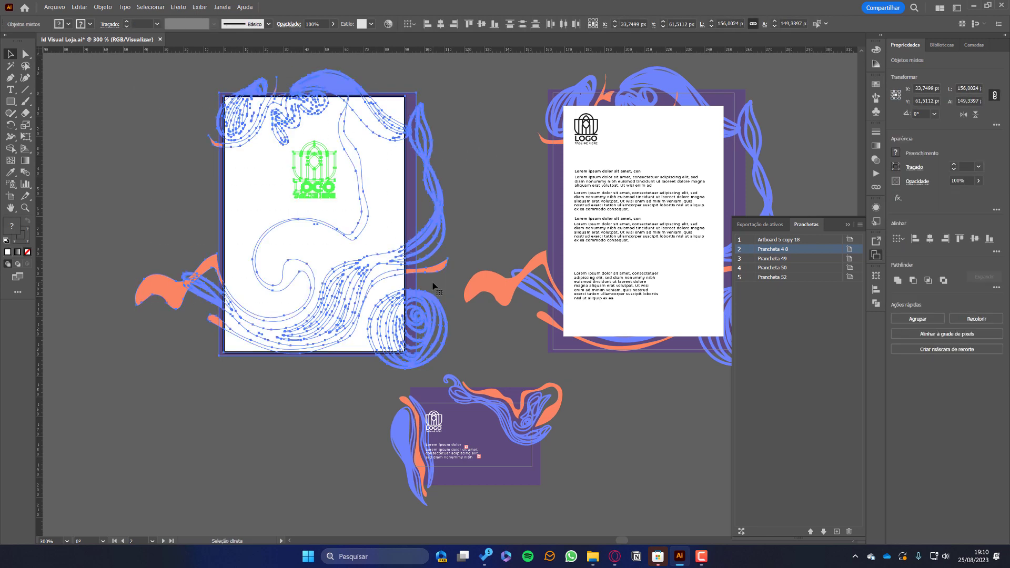
pyautogui.press('Delete')
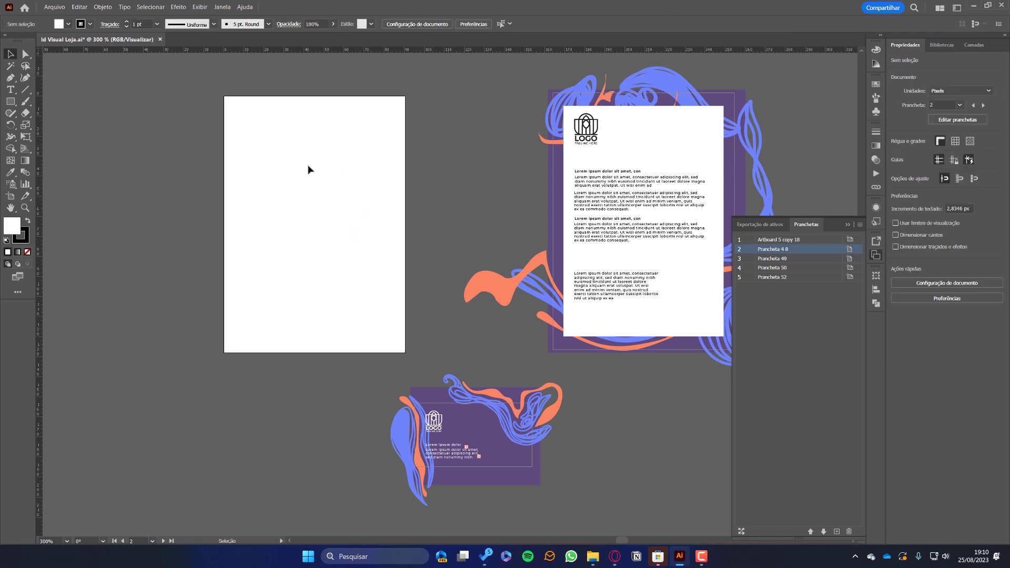
pyautogui.click(309, 167)
pyautogui.click(406, 184)
pyautogui.hotkey('ctrl', 'z')
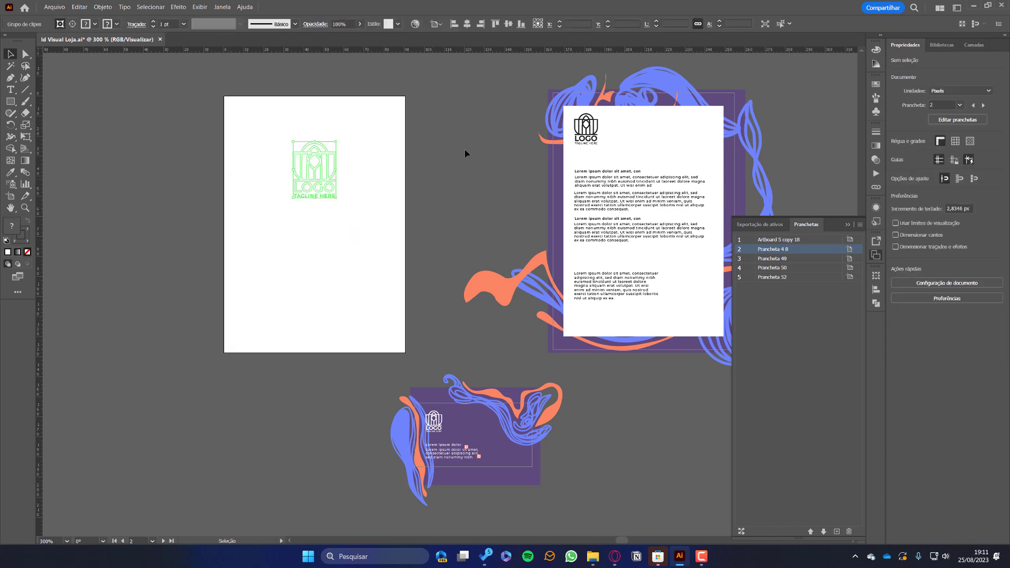
pyautogui.hotkey('ctrl', 'z')
# - Try hiding the swirls and clipping them to the page rectangle, undoing both
pyautogui.moveTo(292, 223); pyautogui.dragTo(307, 226)
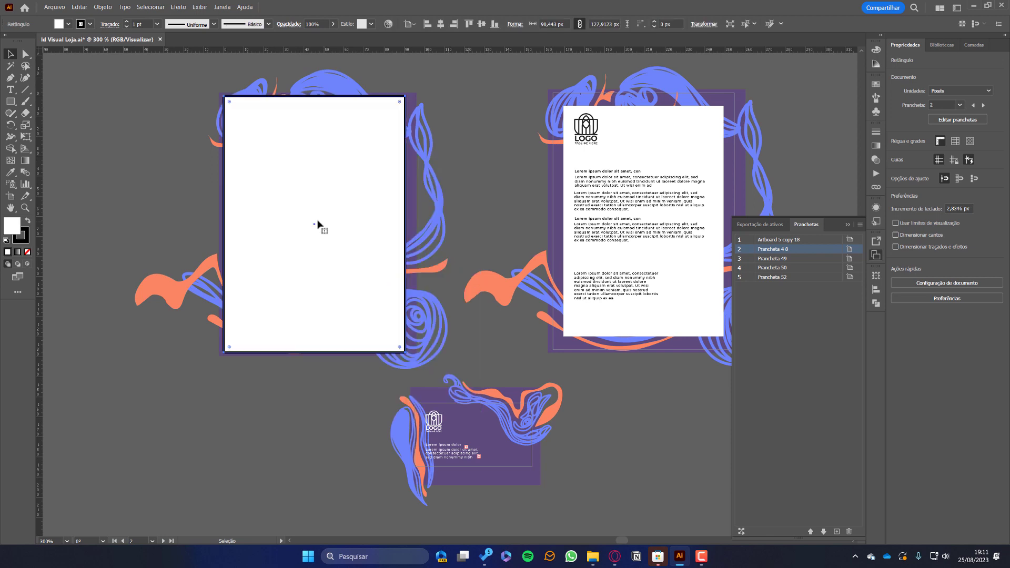
pyautogui.hotkey('ctrl', '7')
pyautogui.click(442, 350)
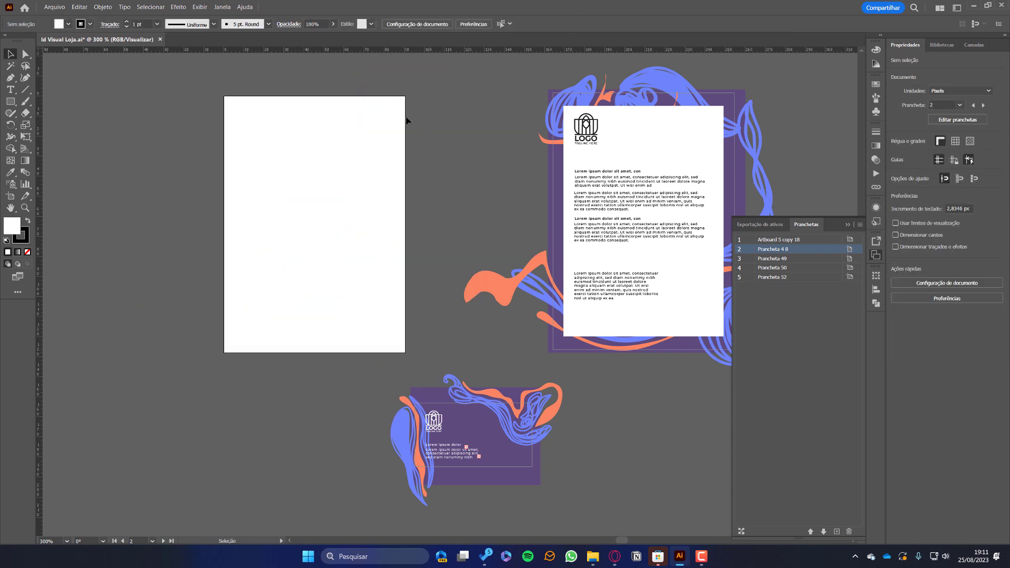
pyautogui.hotkey('ctrl', 'z')
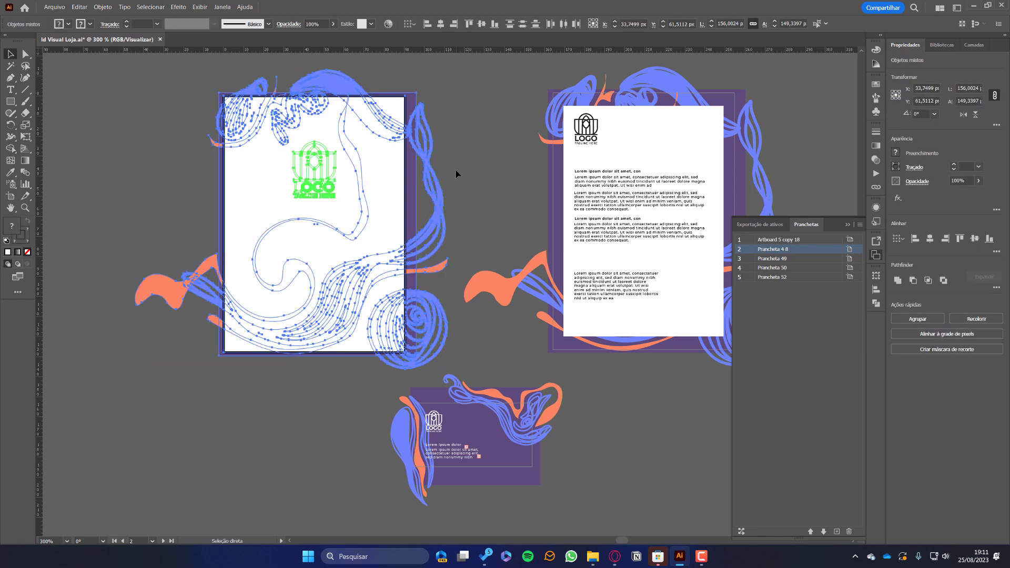
pyautogui.hotkey('ctrl', '7')
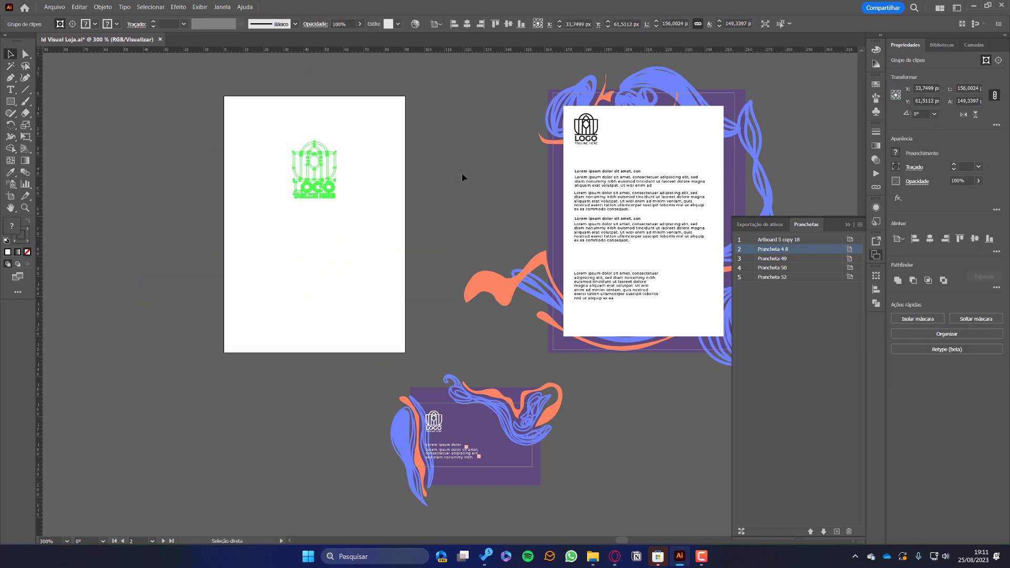
pyautogui.hotkey('ctrl', 'z')
pyautogui.click(459, 179)
# - Undo the white rectangle change so the purple swirl cover shows, and show the Layers panel
pyautogui.moveTo(395, 124); pyautogui.dragTo(252, 107)
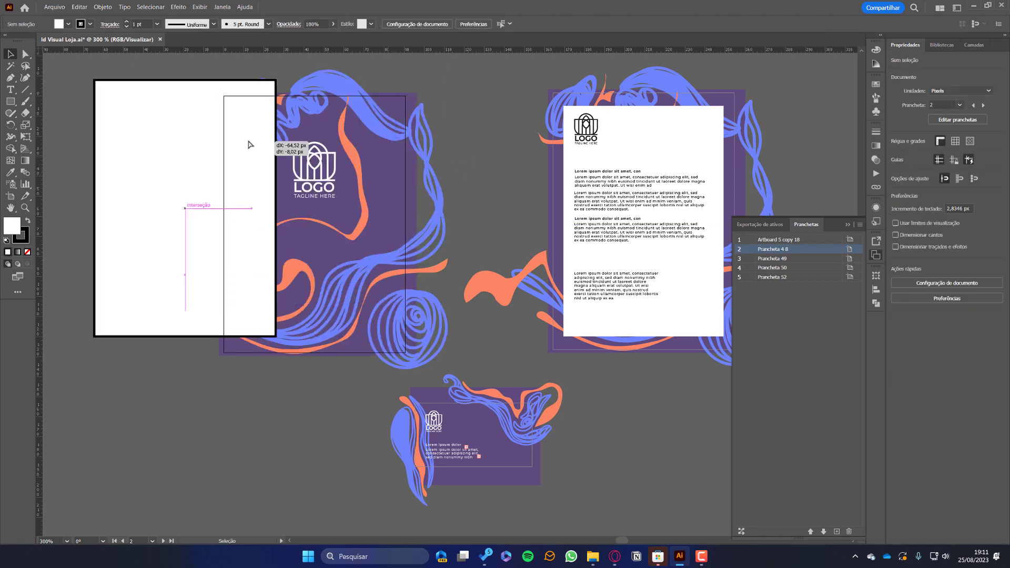
pyautogui.hotkey('ctrl', 'z')
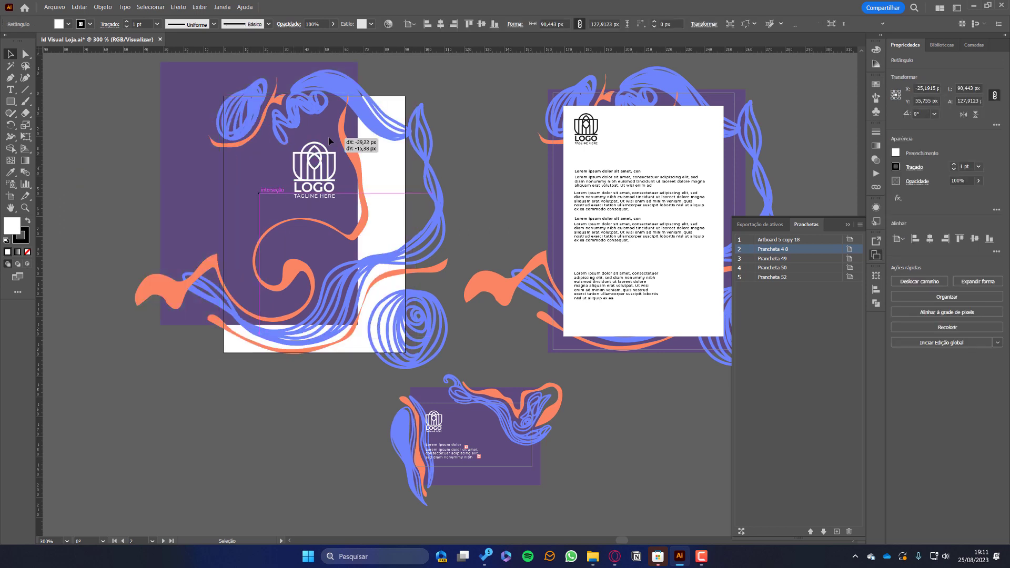
pyautogui.hotkey('ctrl', 'z')
pyautogui.click(973, 45)
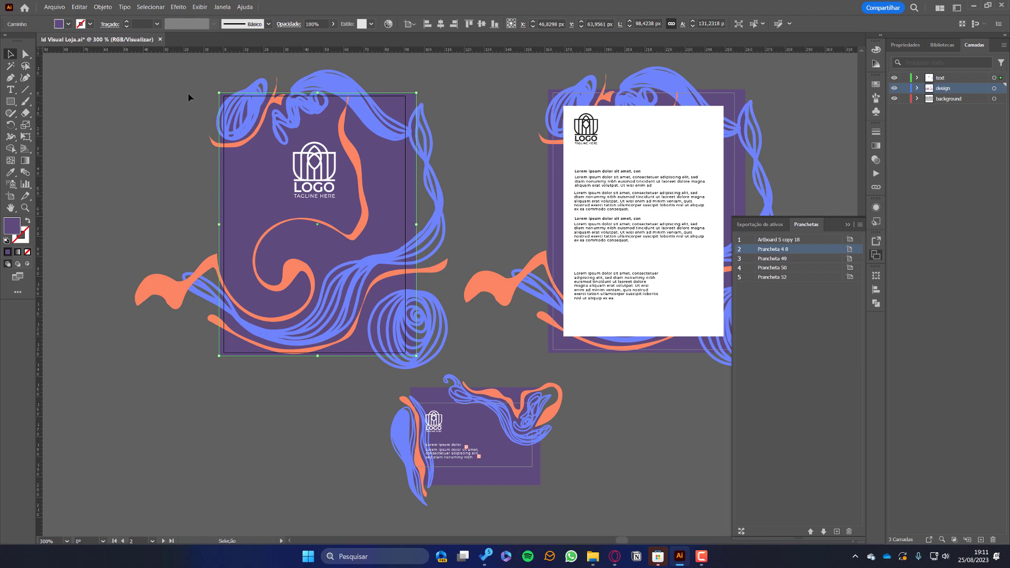
# - Inspect the swirl artwork and purple background, then sample the orange colour with the Eyedropper
pyautogui.click(415, 327)
pyautogui.moveTo(294, 216)
pyautogui.mouseDown()
pyautogui.moveTo(216, 213)
pyautogui.moveTo(331, 214)
pyautogui.mouseUp()
pyautogui.click(490, 151)
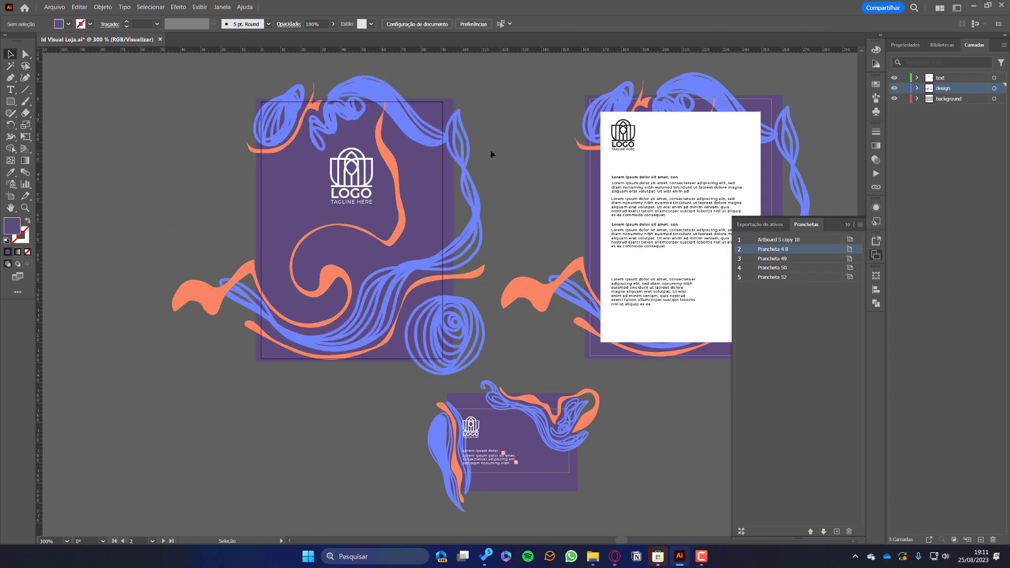
pyautogui.click(270, 158)
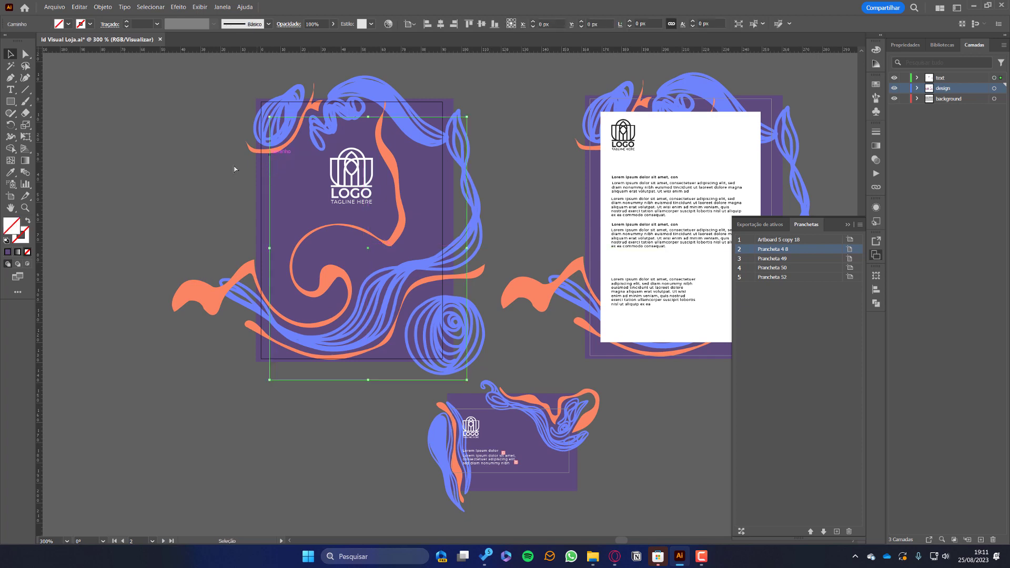
pyautogui.click(535, 238)
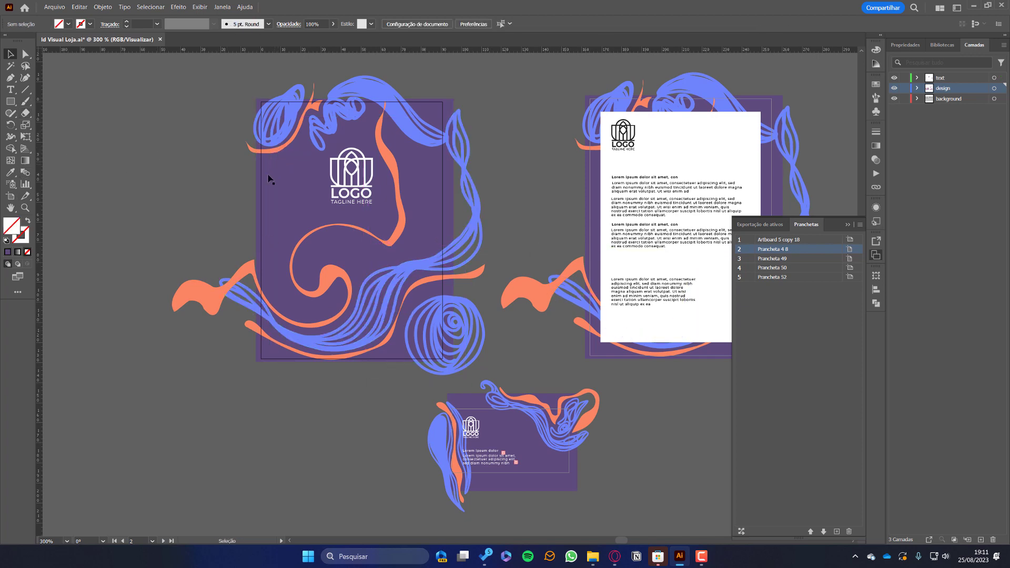
pyautogui.click(340, 237)
pyautogui.click(181, 176)
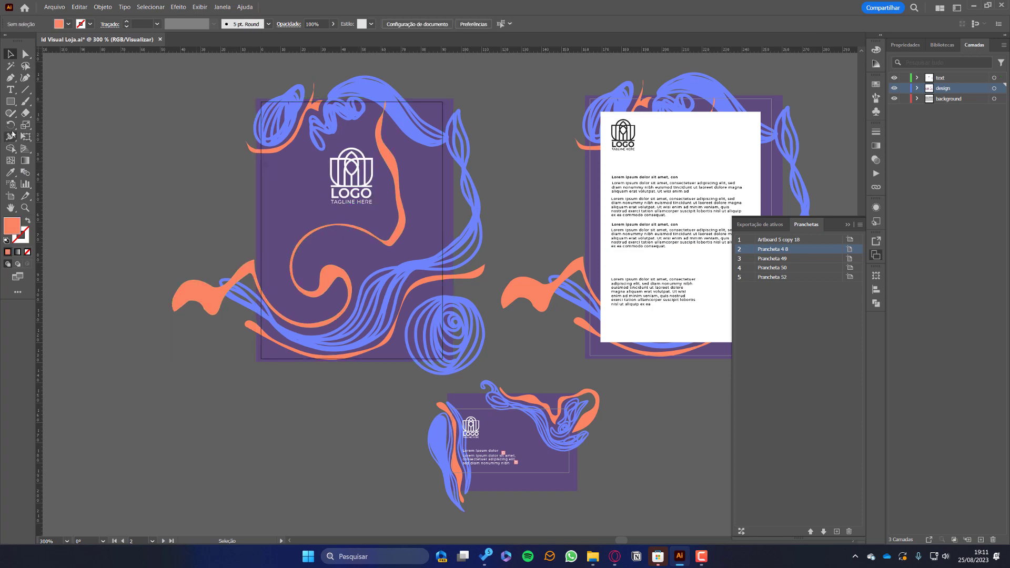
# - Draw a rectangle covering the whole folder artboard, then select all artwork
pyautogui.click(21, 103)
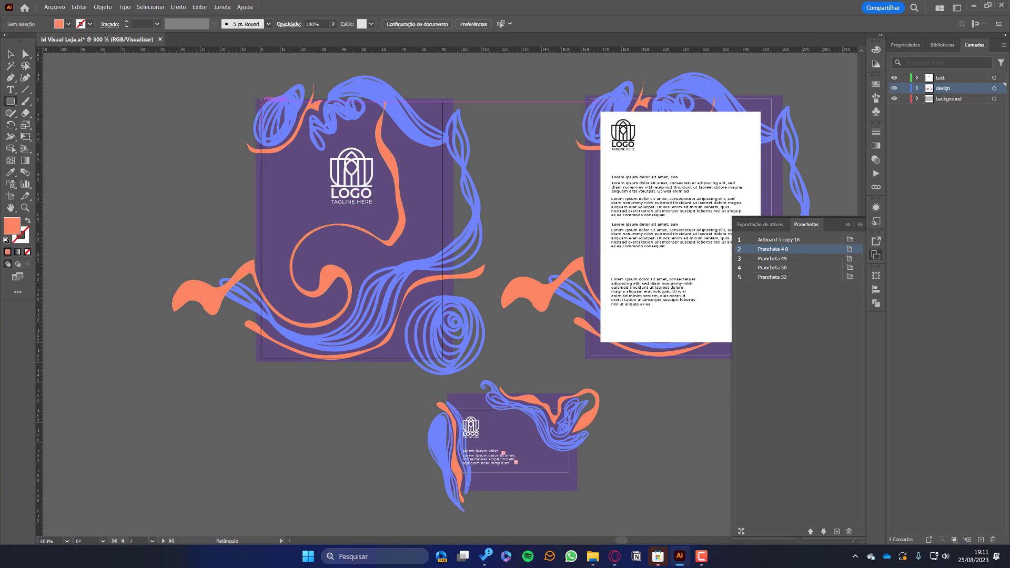
pyautogui.moveTo(261, 100); pyautogui.dragTo(441, 358)
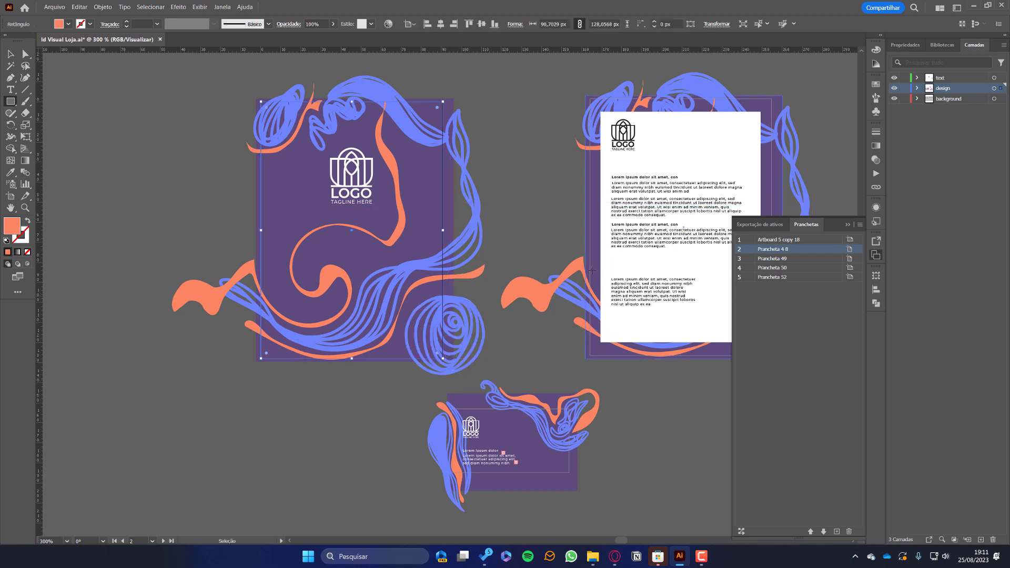
pyautogui.hotkey('ctrl', 'shift', 'a')
pyautogui.press('v')
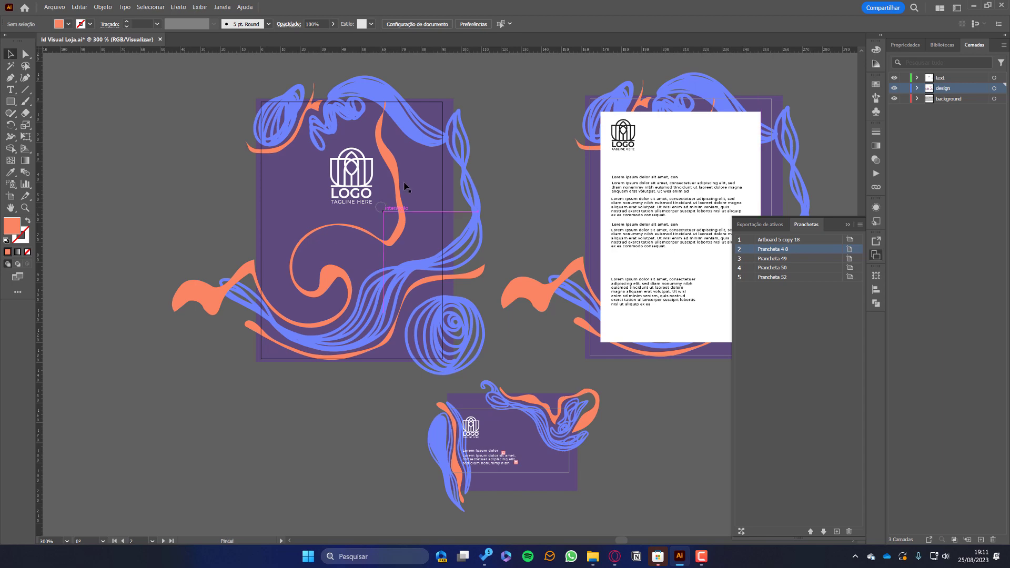
pyautogui.click(383, 211)
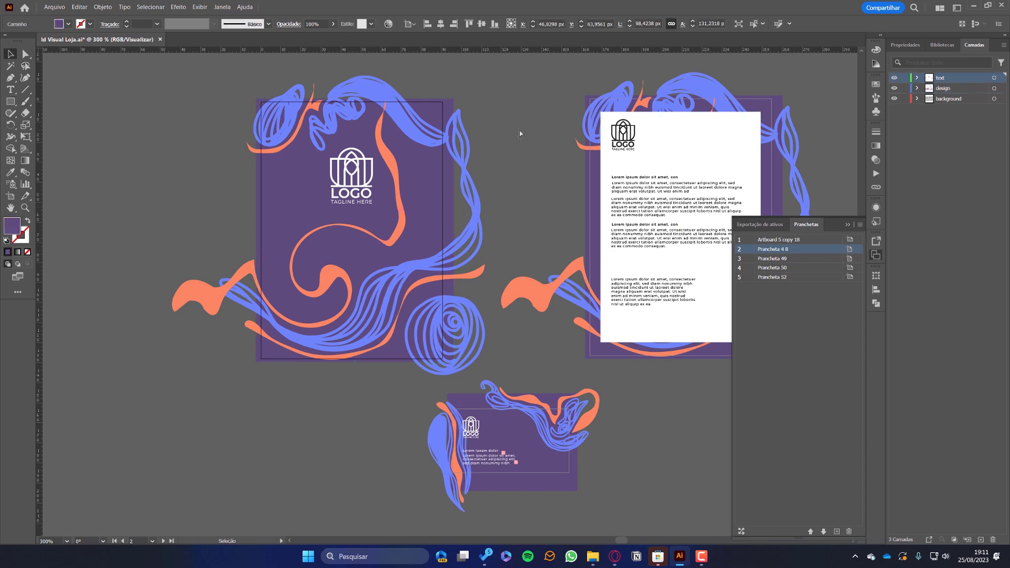
pyautogui.hotkey('ctrl', 'a')
# - Delete the design and background layers, then clip the folder swirls to the orange rectangle
pyautogui.click(946, 88)
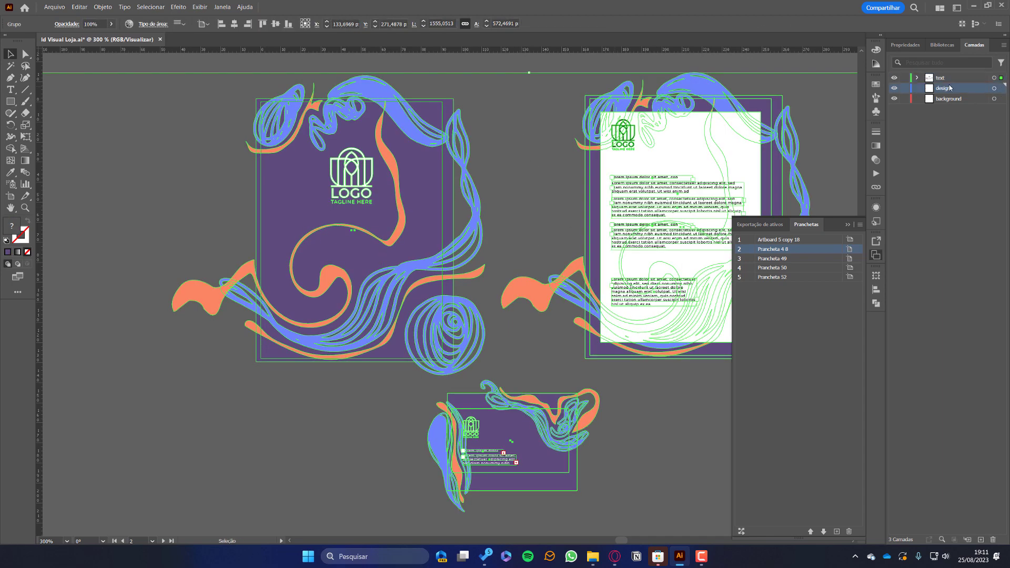
pyautogui.click(993, 540)
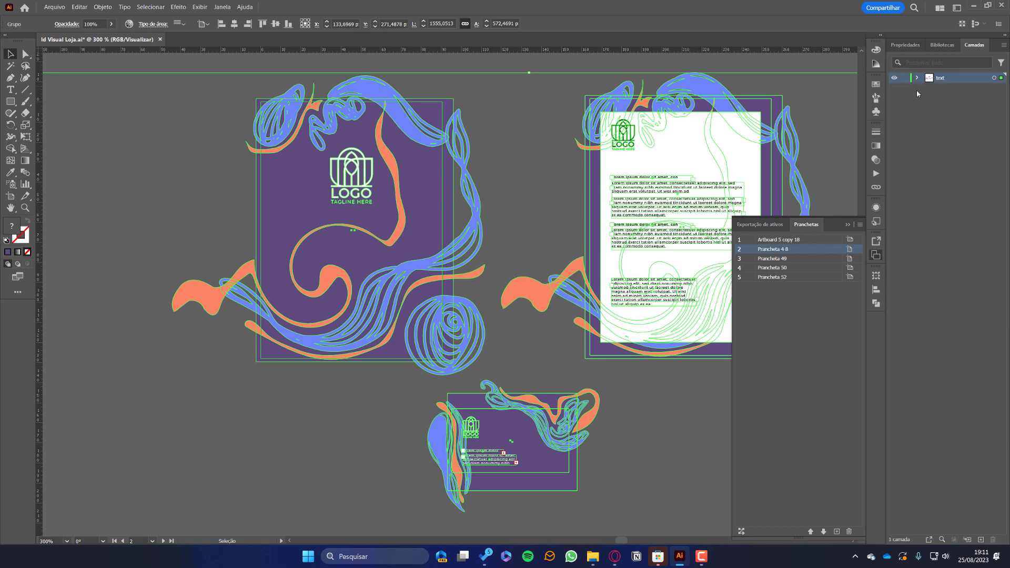
pyautogui.click(157, 169)
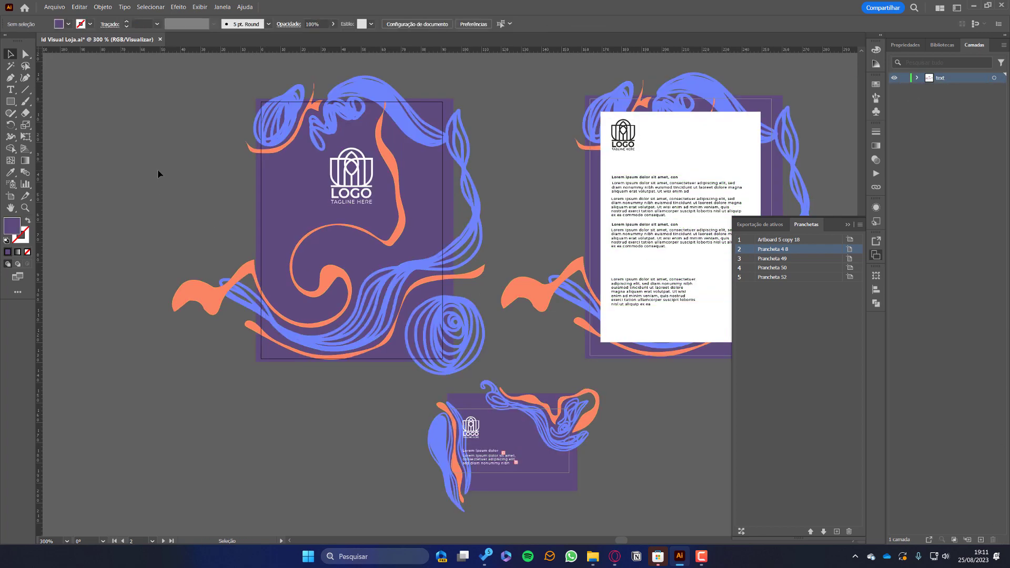
pyautogui.hotkey('ctrl', 'f')
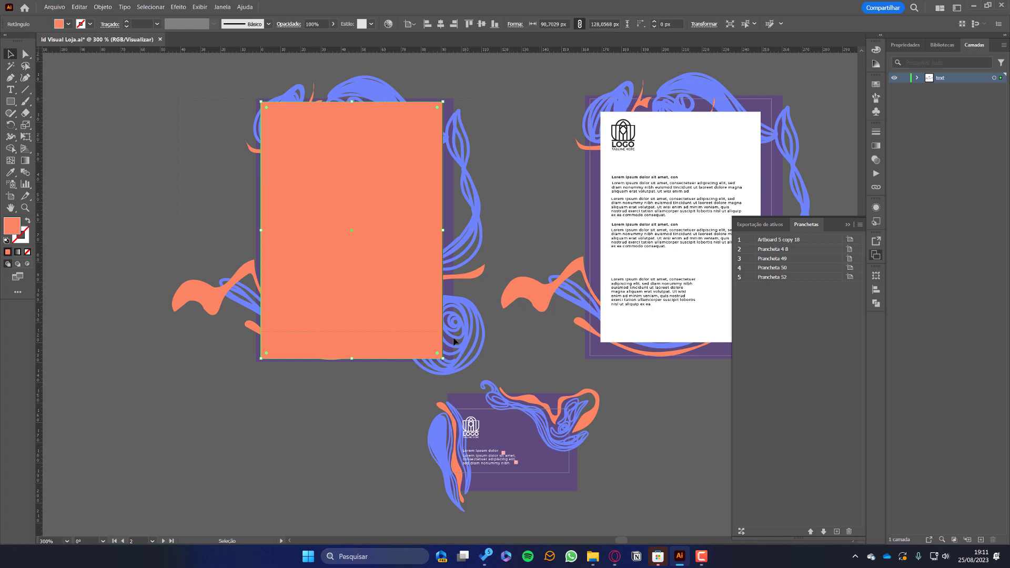
pyautogui.keyDown('shift'); pyautogui.click(462, 365); pyautogui.keyUp('shift')
pyautogui.hotkey('ctrl', '7')
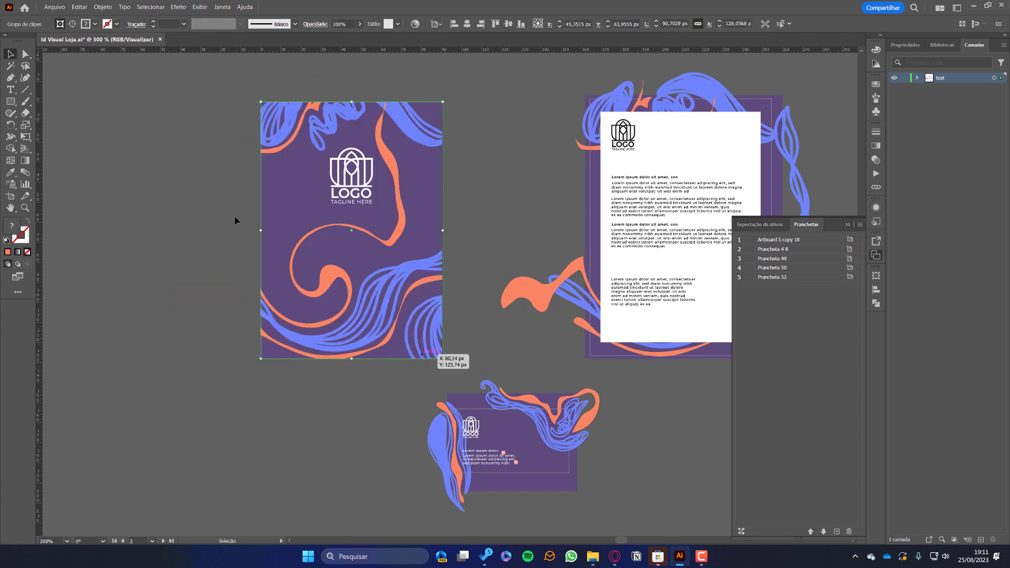
pyautogui.click(235, 220)
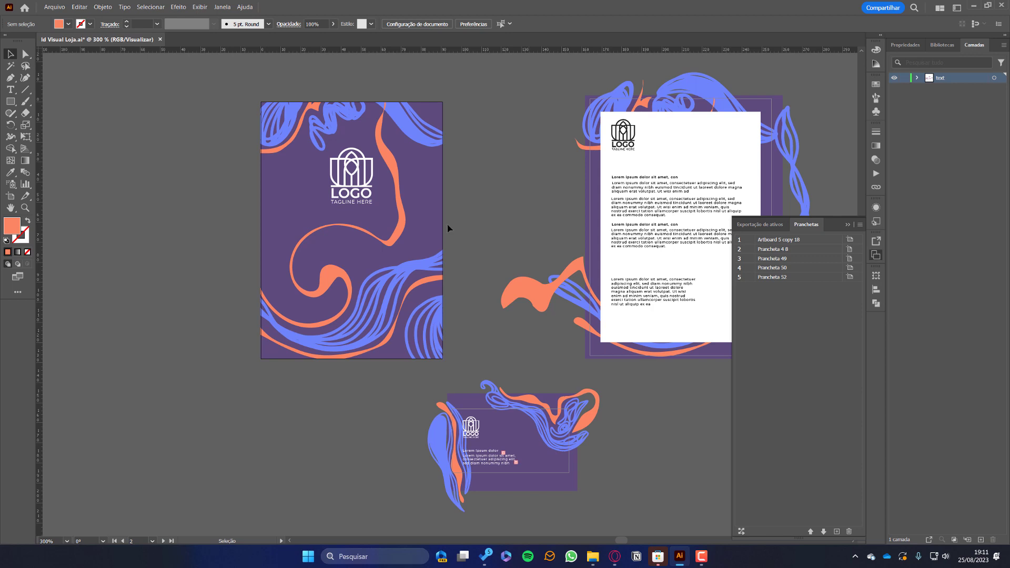
# - Release the folder's clipping mask, remove the mask rectangle, and turn on View > Trim View
pyautogui.doubleClick(393, 168)
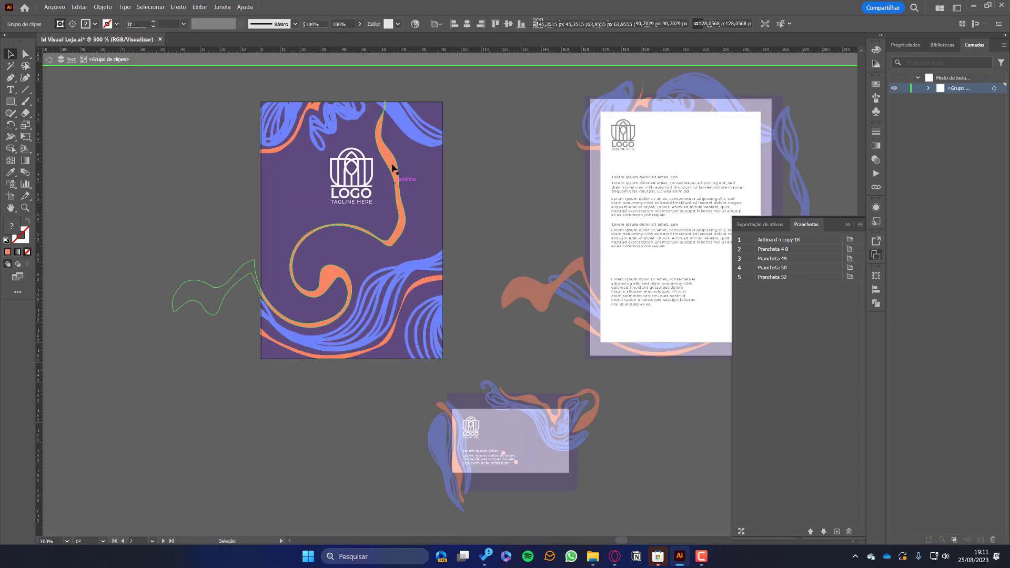
pyautogui.click(393, 168)
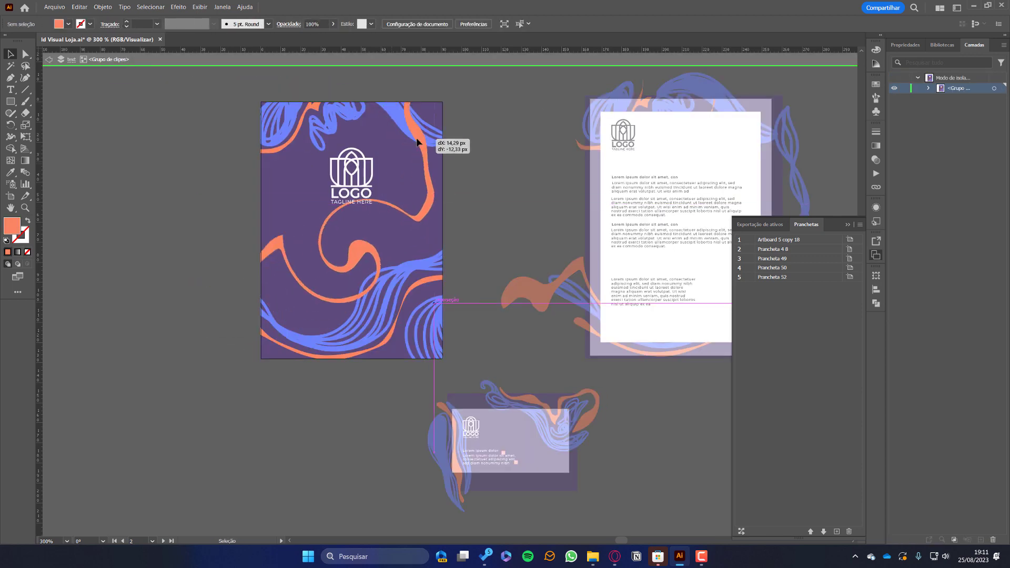
pyautogui.doubleClick(495, 153)
pyautogui.hotkey('ctrl', 'alt', '7')
pyautogui.moveTo(387, 174)
pyautogui.mouseDown()
pyautogui.moveTo(329, 168)
pyautogui.moveTo(463, 175)
pyautogui.mouseUp()
pyautogui.hotkey('ctrl', 'z')
pyautogui.hotkey('ctrl', 'z')
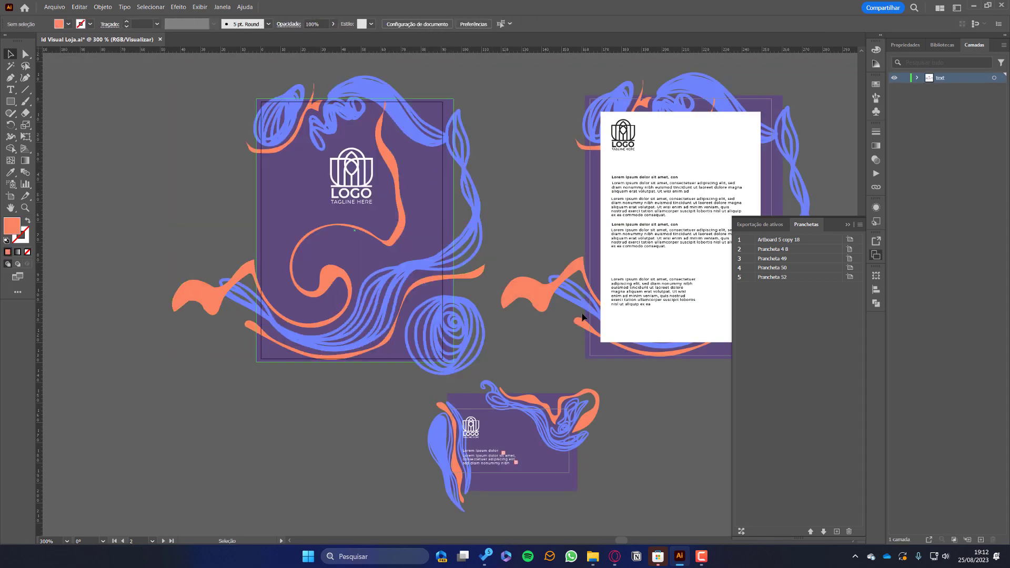
pyautogui.click(200, 6)
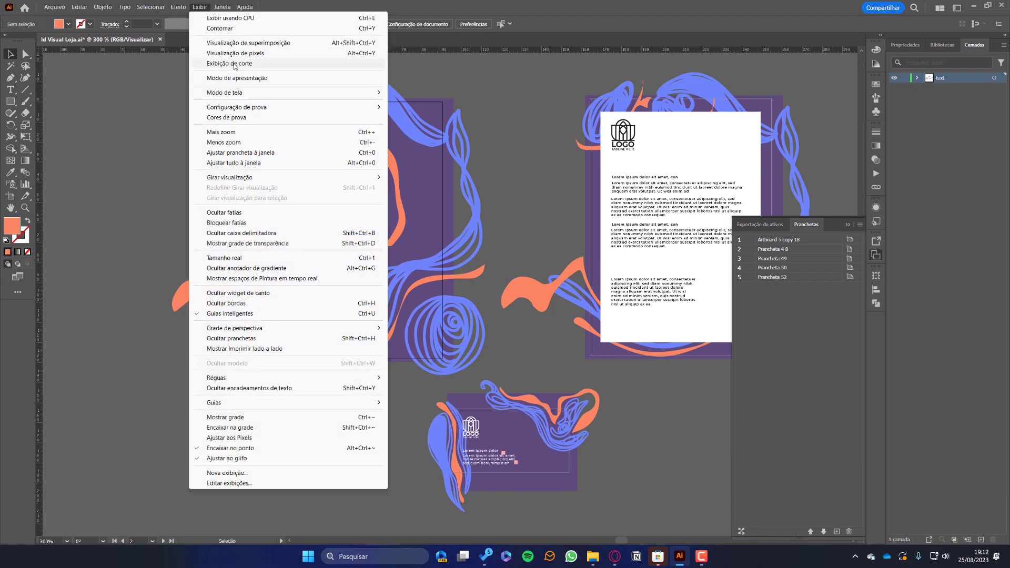
pyautogui.click(273, 63)
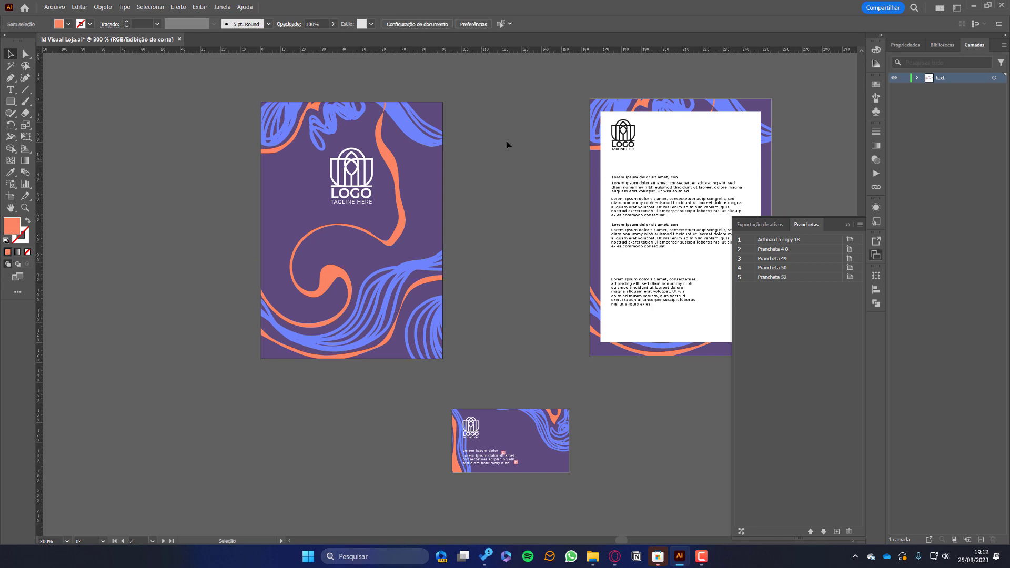
# - Leave Trim View with the Artboard tool, select the folder artboard and open the File menu
pyautogui.click(11, 196)
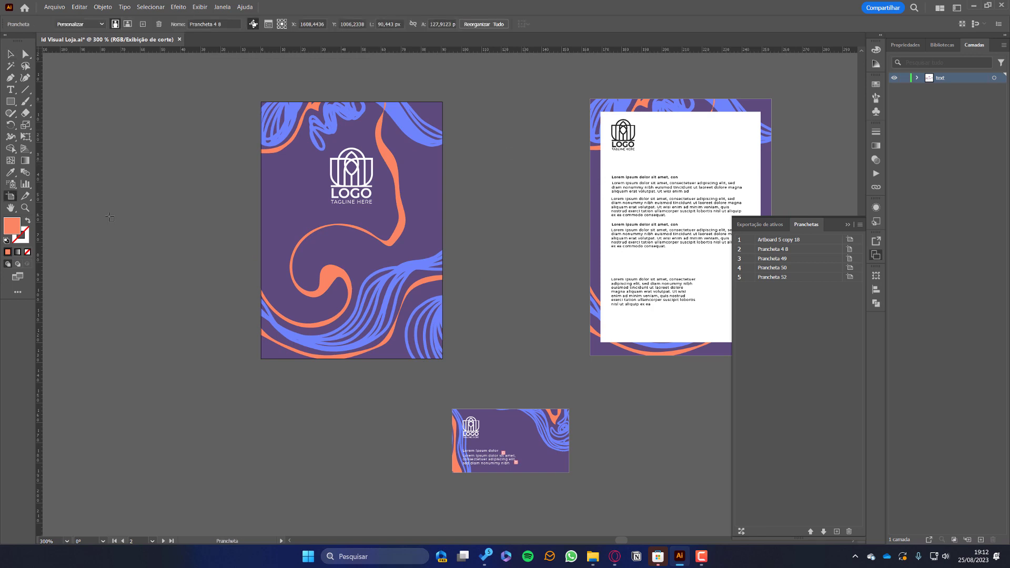
pyautogui.click(11, 54)
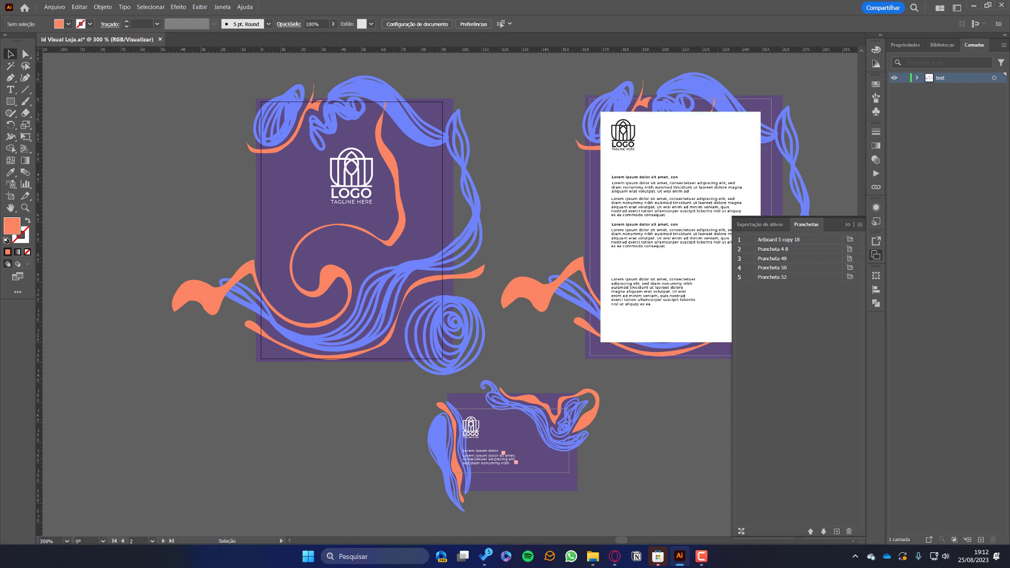
pyautogui.hotkey('shift', 'o')
pyautogui.click(351, 230)
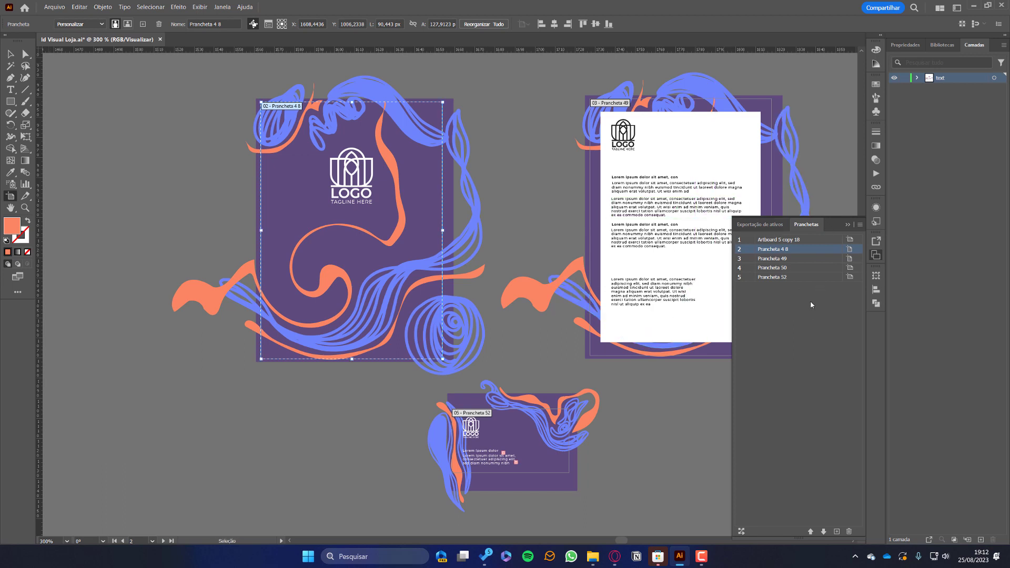
pyautogui.click(54, 7)
pyautogui.moveTo(70, 211)
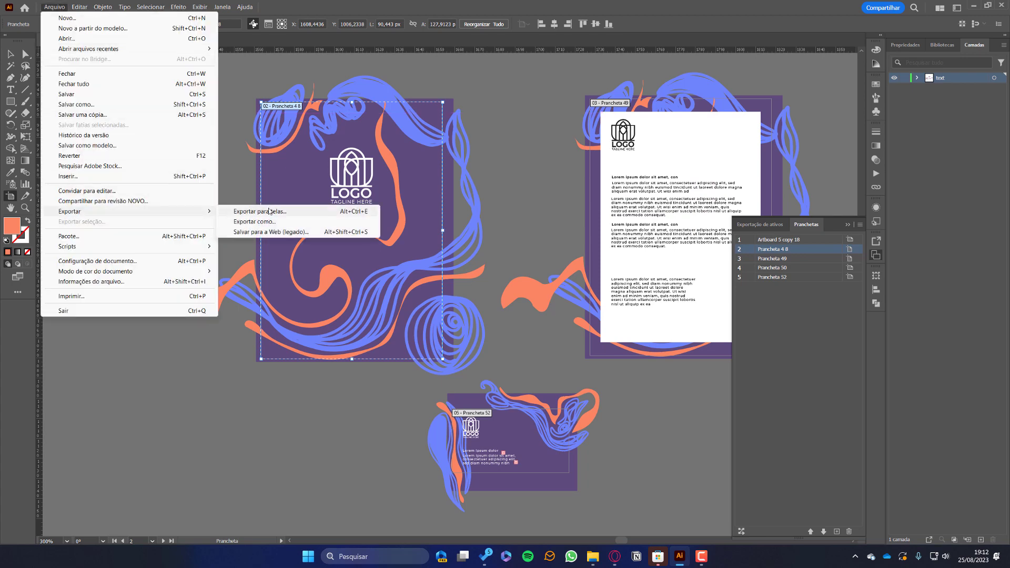
# - Open Export for Screens and toggle the artboards between list and thumbnail views
pyautogui.click(270, 211)
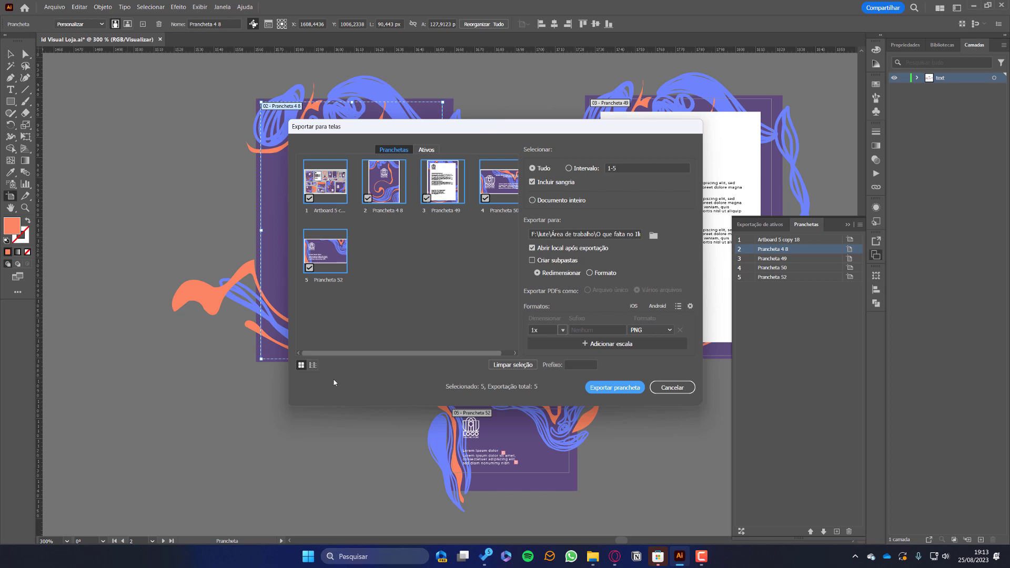
pyautogui.click(312, 365)
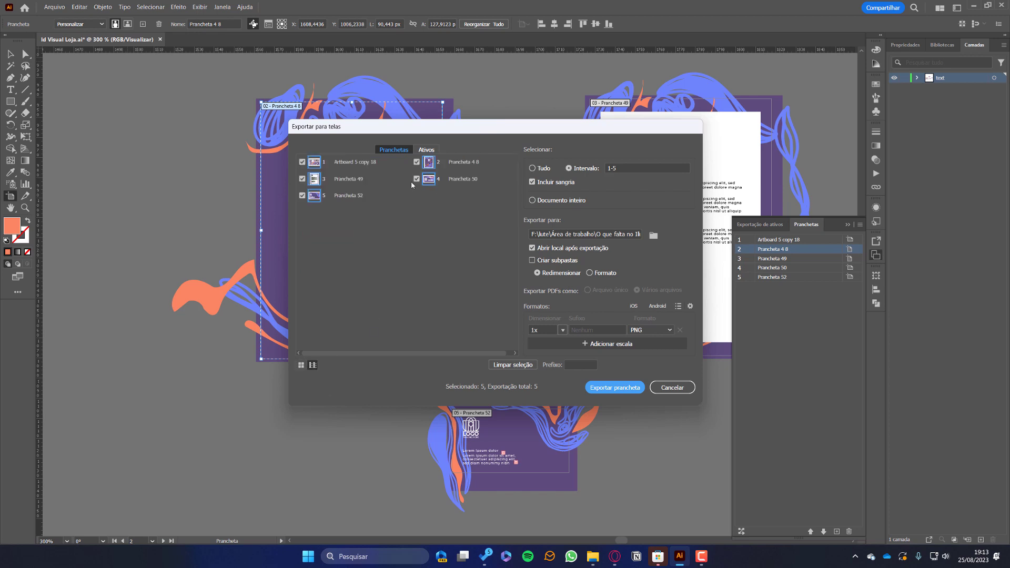
pyautogui.click(301, 365)
# - Name the first three artboards Visão Geral ID Visual, Pasta and Papel, then close the dialog
pyautogui.doubleClick(334, 211)
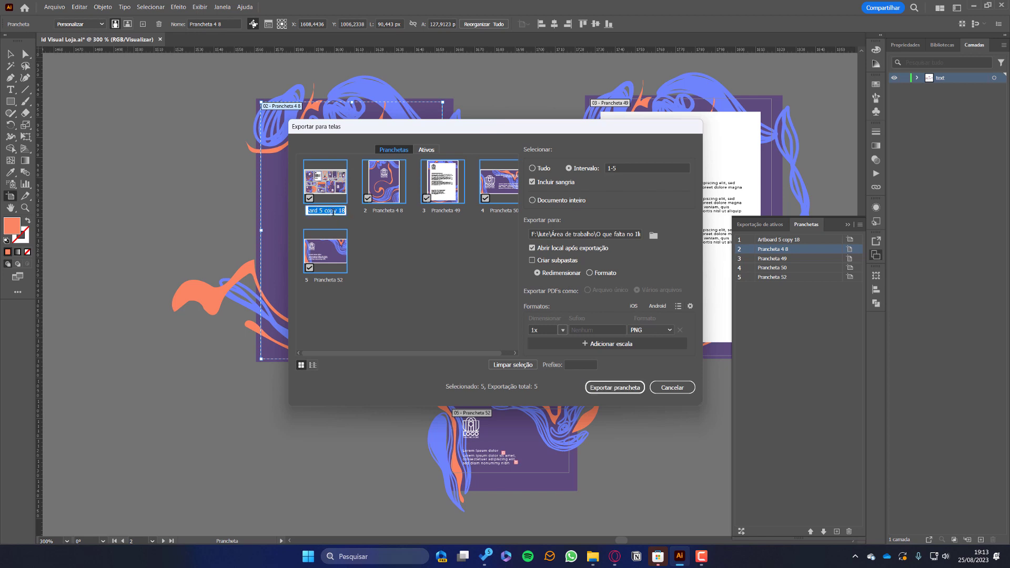
pyautogui.write('V')
pyautogui.write('ão Geral ID V')
pyautogui.write('isual')
pyautogui.press('Tab')
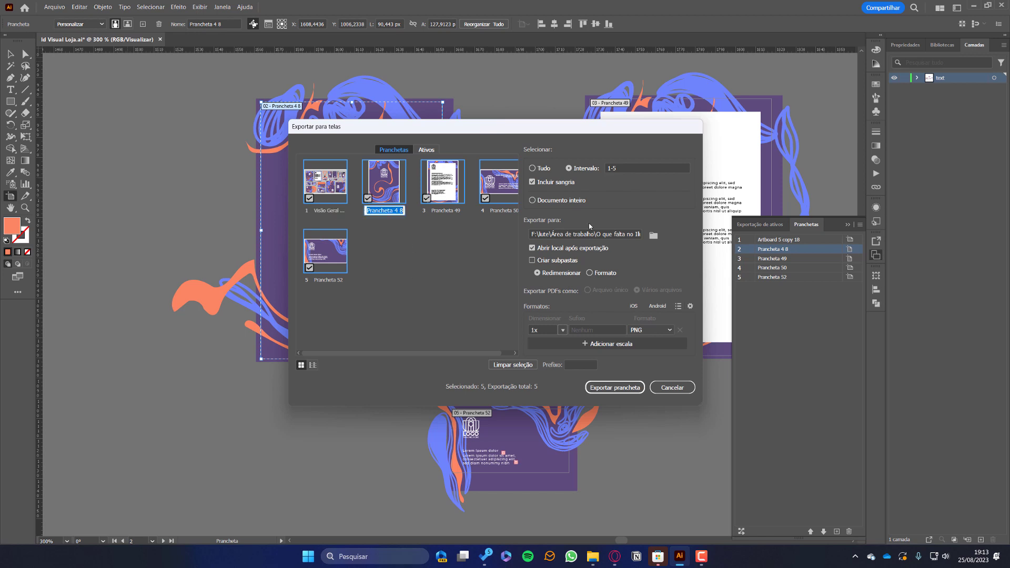
pyautogui.write('Pasta')
pyautogui.press('Tab')
pyautogui.write('Pape')
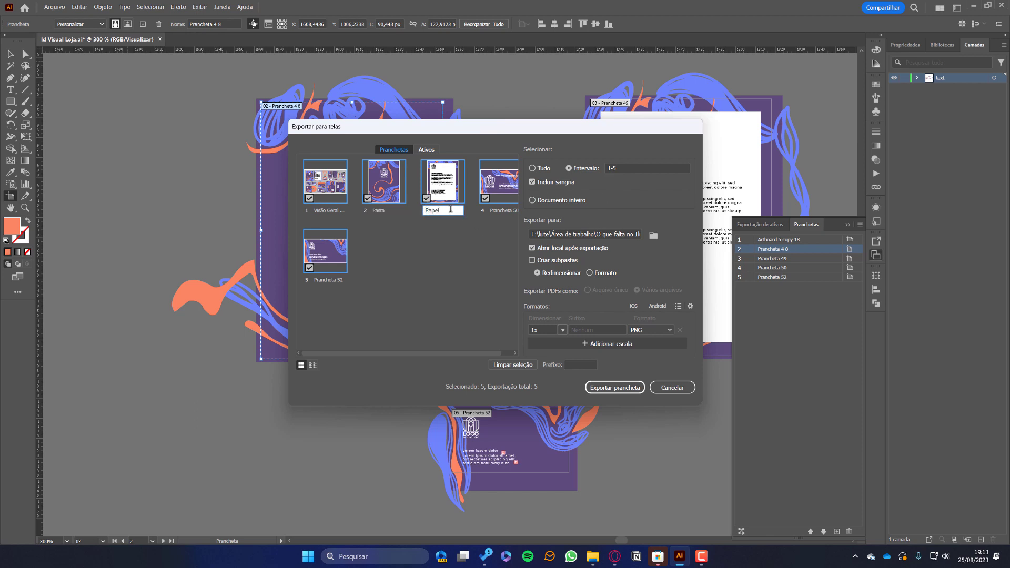
pyautogui.write('l')
pyautogui.click(432, 270)
pyautogui.click(671, 388)
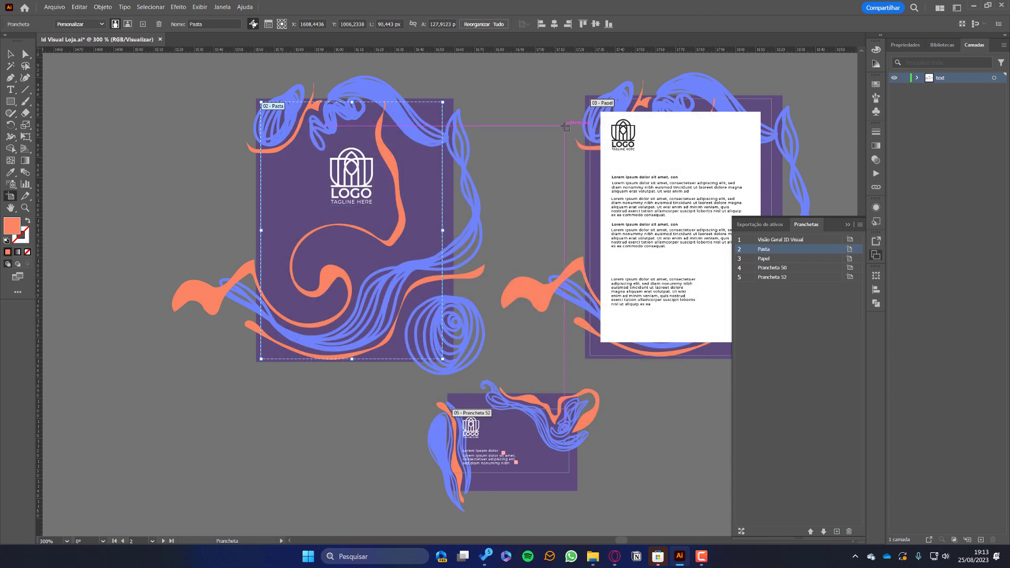
# - Draw trial artboards beside Papel, replacing the first with portrait and landscape ones
pyautogui.hscroll(5, 541, 151)
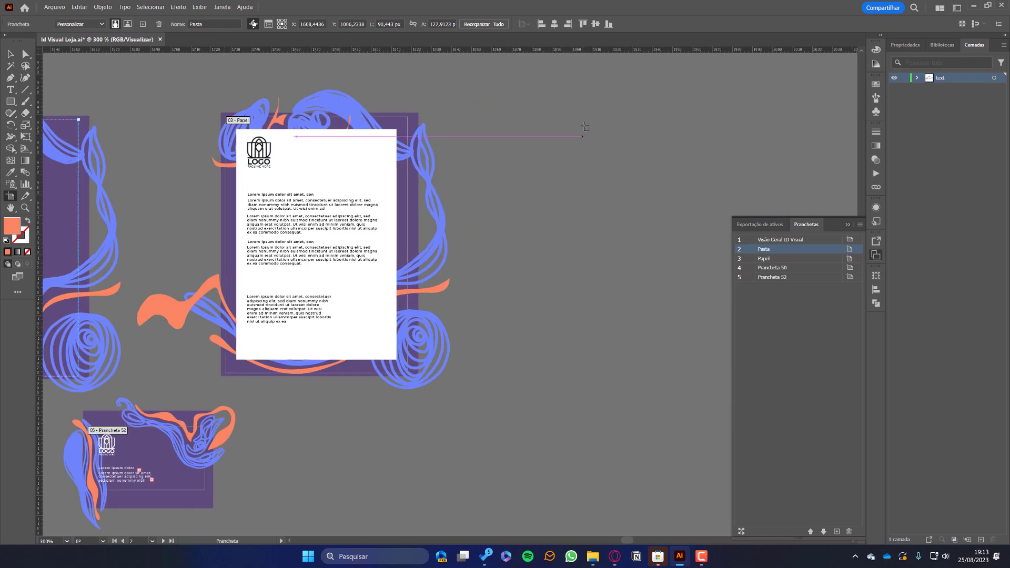
pyautogui.moveTo(551, 97); pyautogui.dragTo(743, 349)
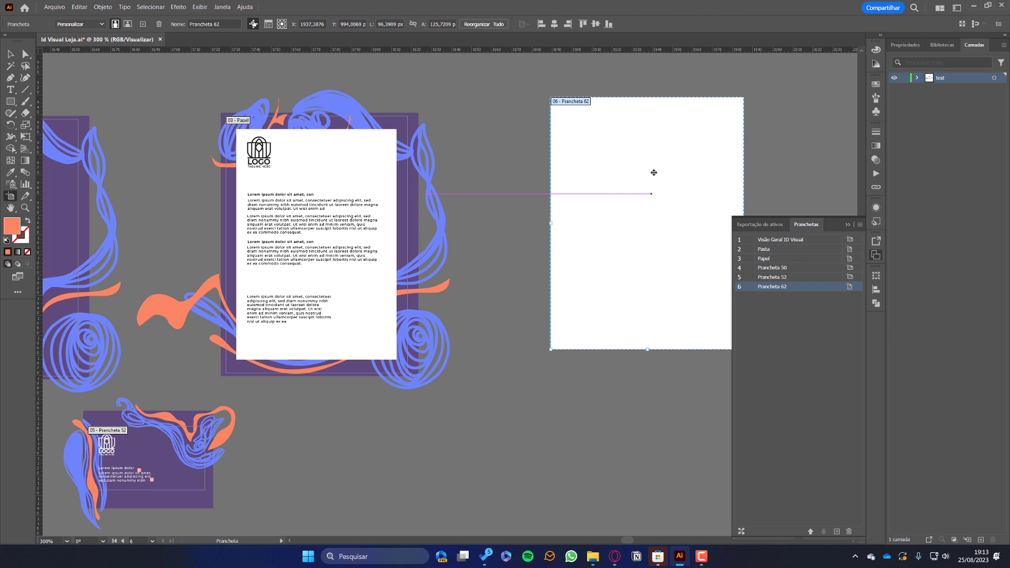
pyautogui.press('Delete')
pyautogui.moveTo(546, 103); pyautogui.dragTo(682, 327)
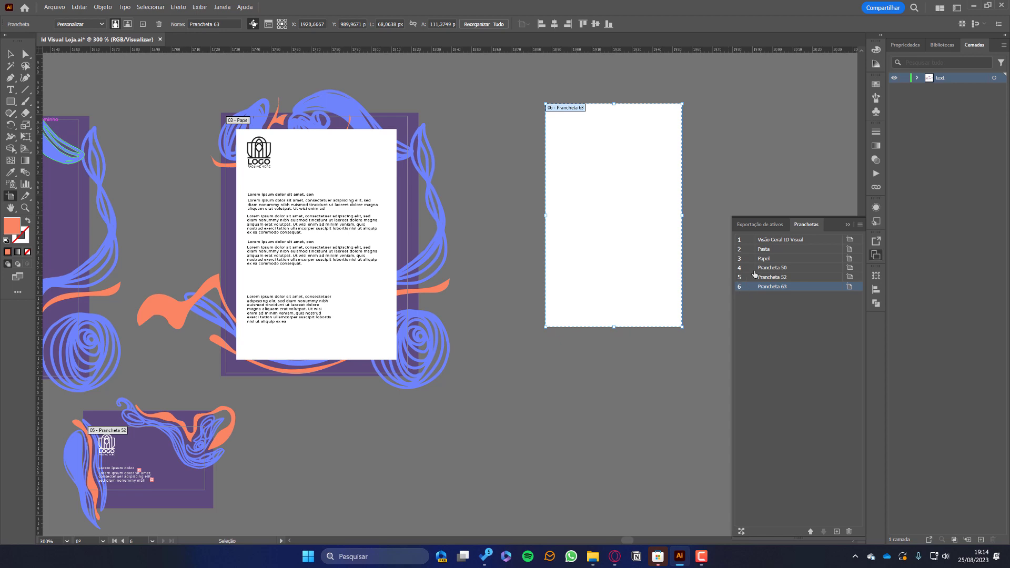
pyautogui.moveTo(720, 94); pyautogui.dragTo(819, 178)
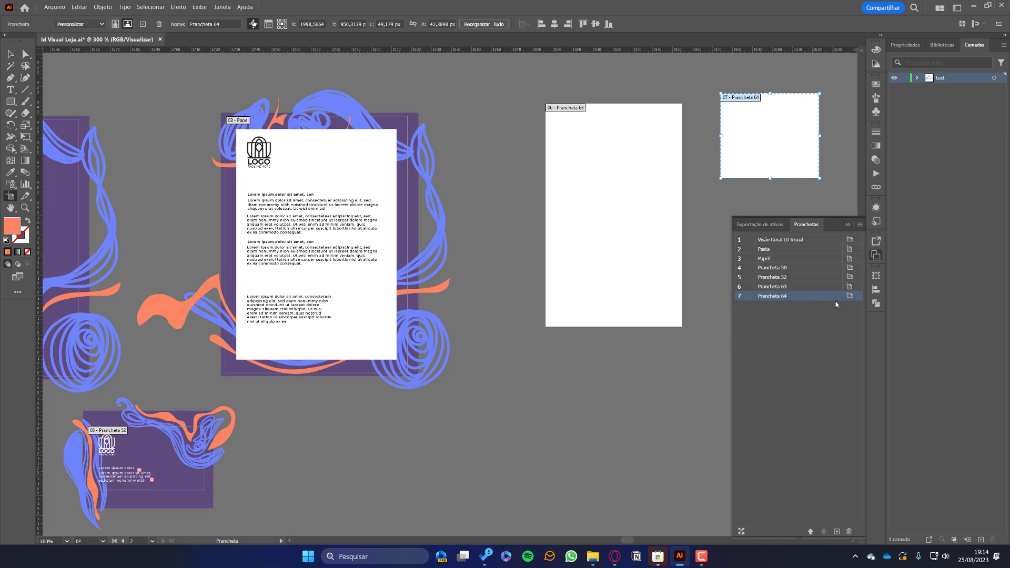
# - Delete the extra blank artboards Prancheta 63 and 64
pyautogui.press('v')
pyautogui.press('Delete')
pyautogui.hotkey('shift', 'o')
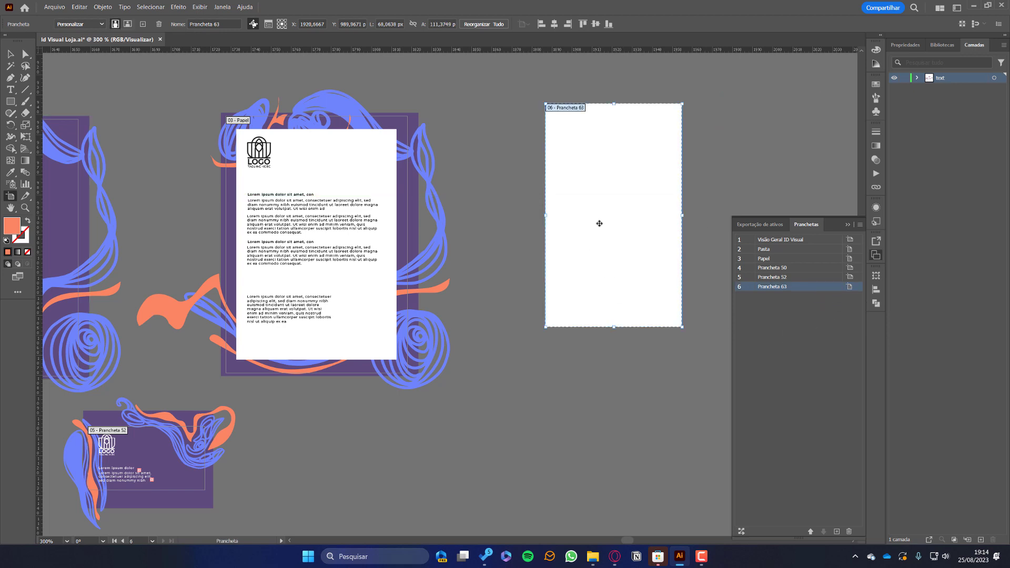
pyautogui.press('Delete')
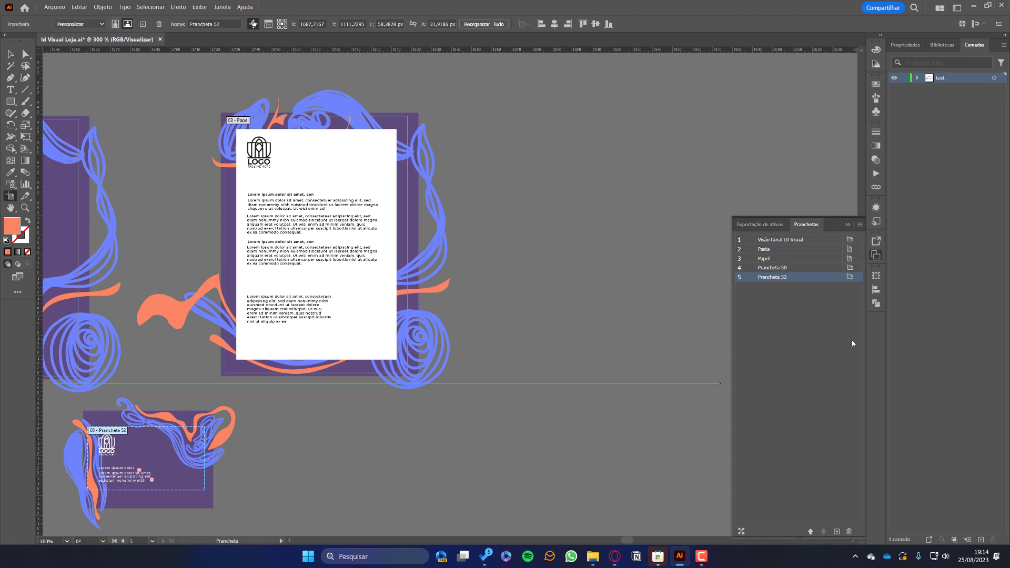
pyautogui.click(859, 225)
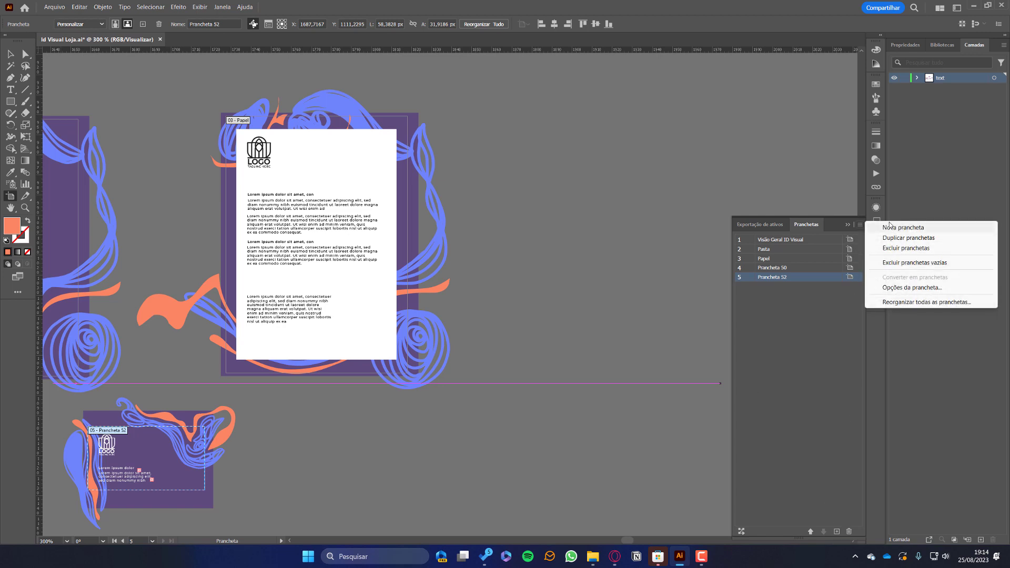
pyautogui.click(796, 350)
pyautogui.click(837, 533)
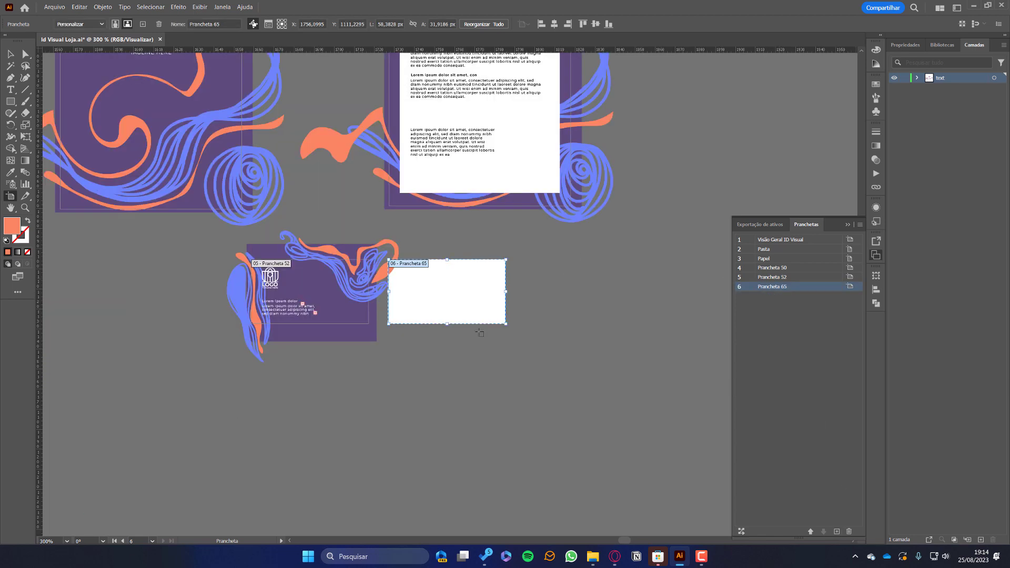
pyautogui.press('Delete')
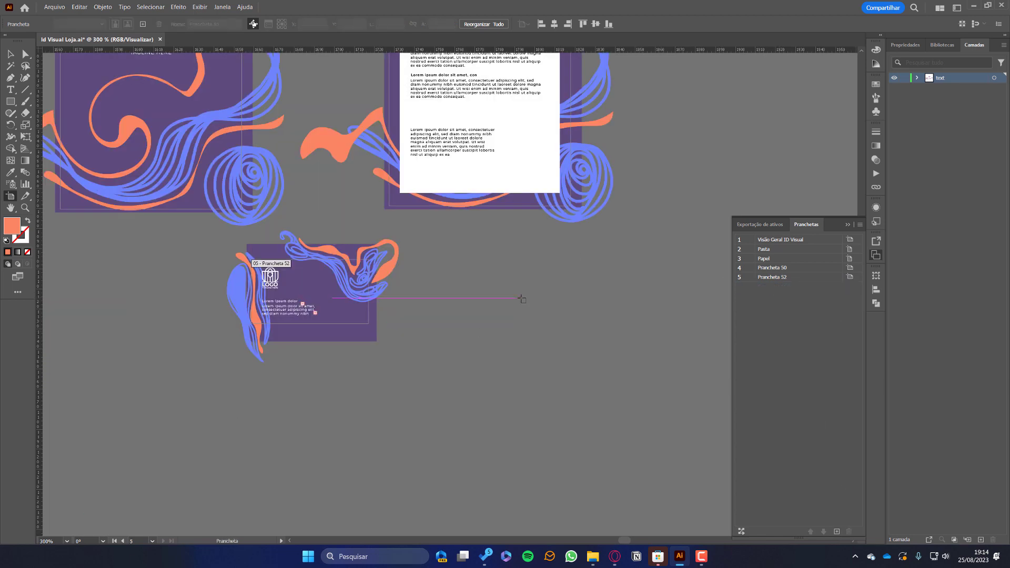
pyautogui.moveTo(518, 282); pyautogui.dragTo(626, 357)
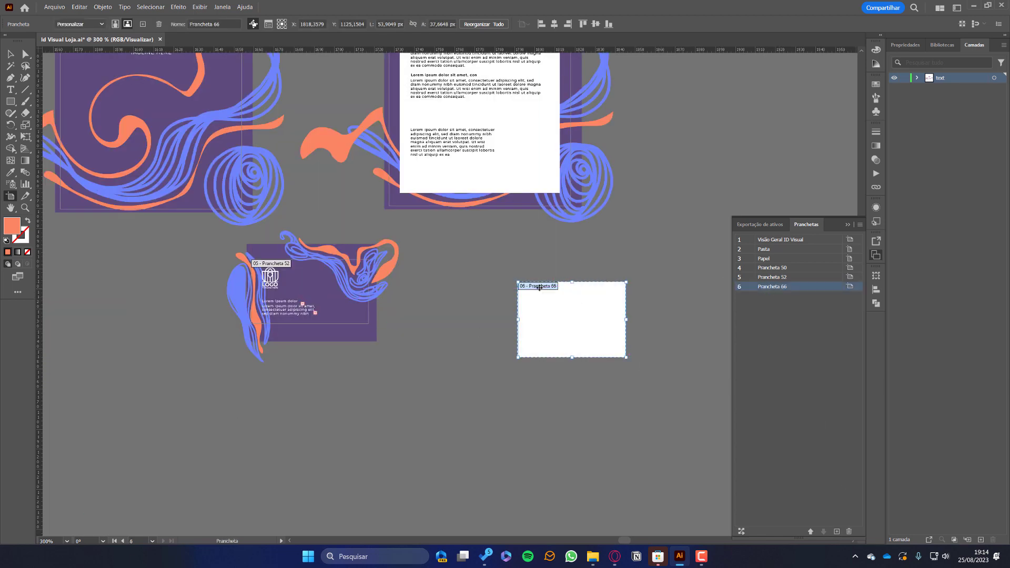
pyautogui.doubleClick(537, 286)
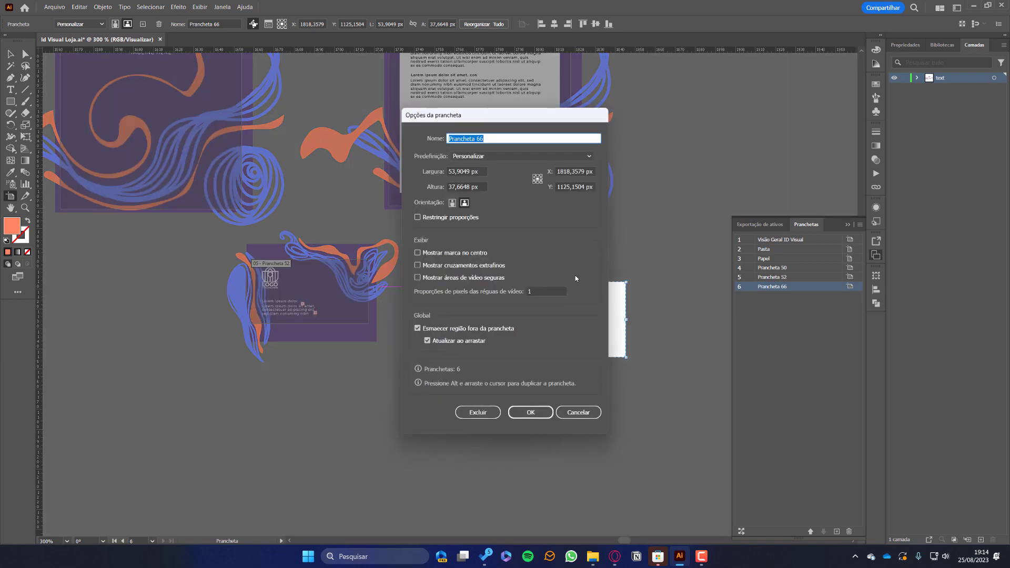
pyautogui.press('Escape')
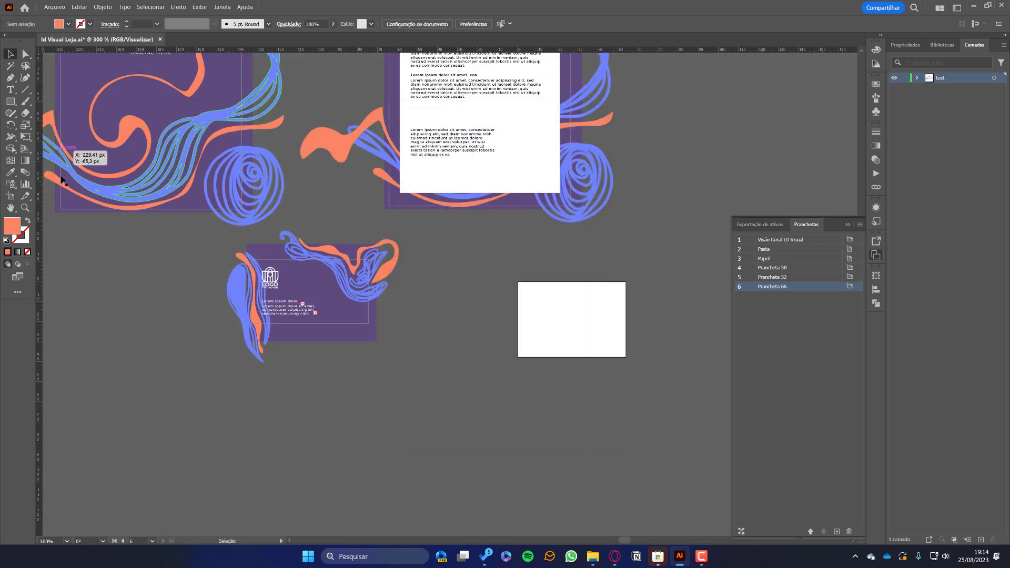
pyautogui.hotkey('shift', 'o')
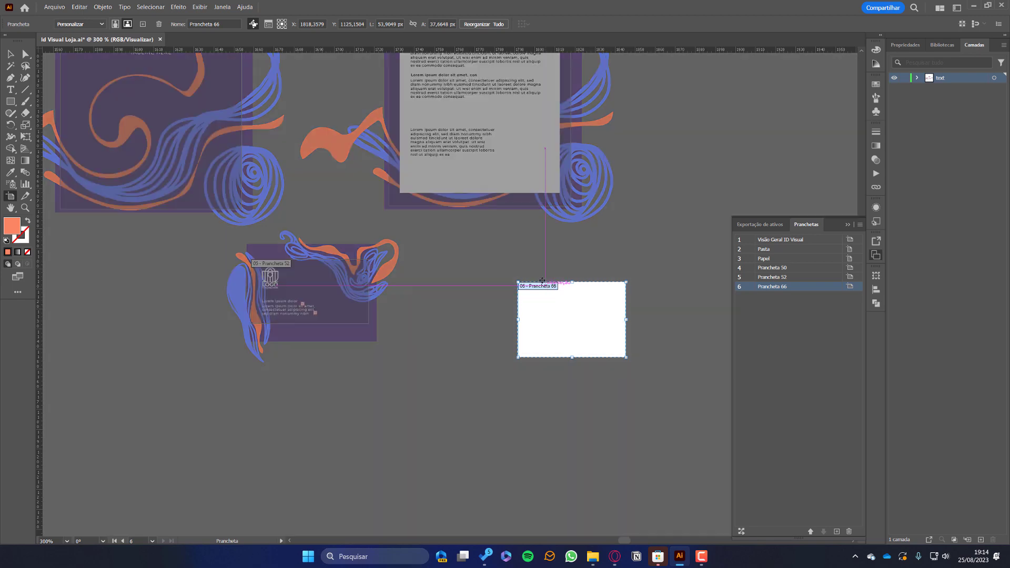
pyautogui.doubleClick(542, 282)
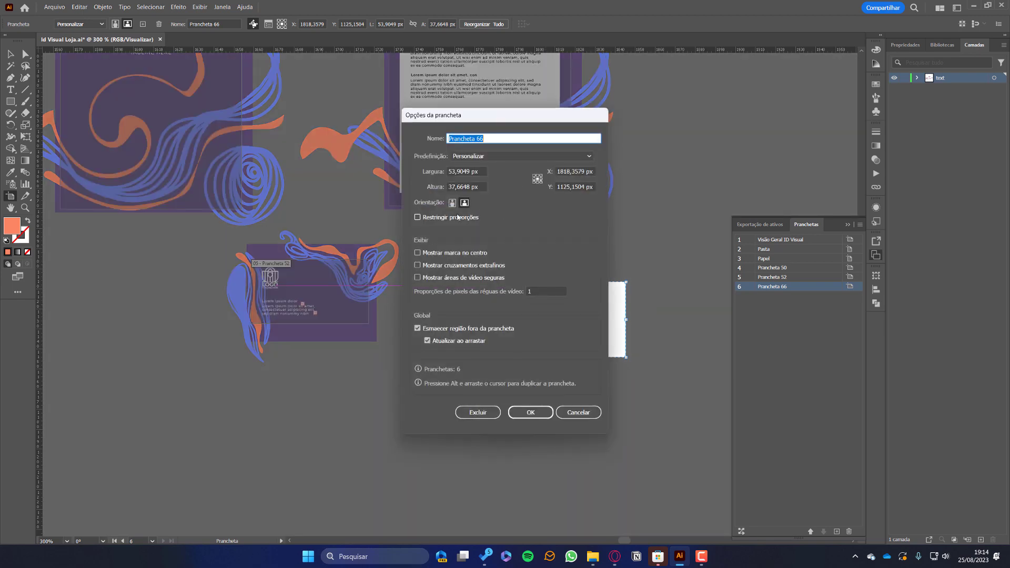
pyautogui.press('Escape')
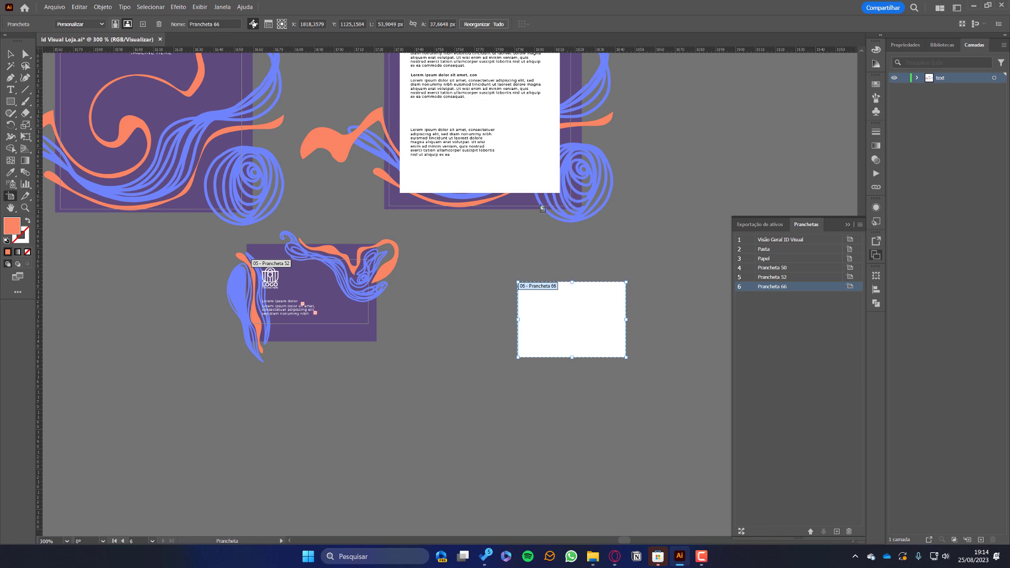
pyautogui.press('Delete')
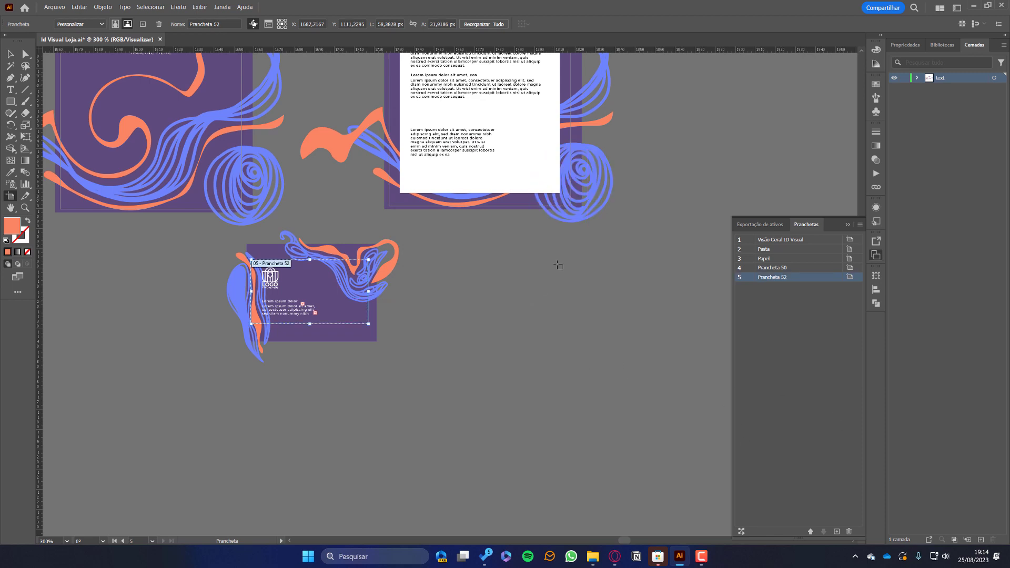
pyautogui.moveTo(479, 213); pyautogui.dragTo(525, 347)
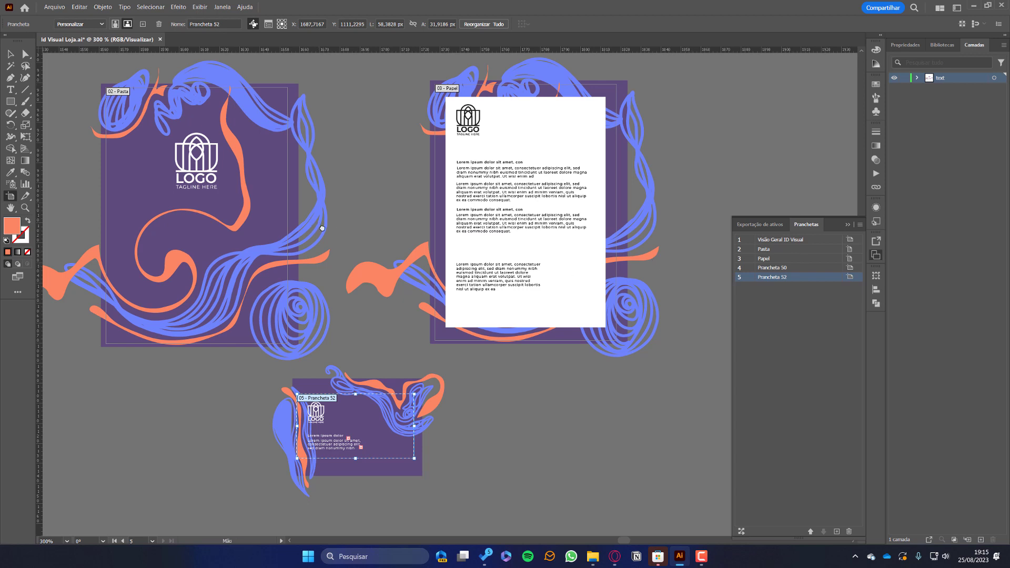
# - Nudge the business card's blue swirl about 21 px to the right
pyautogui.moveTo(318, 228); pyautogui.dragTo(388, 235)
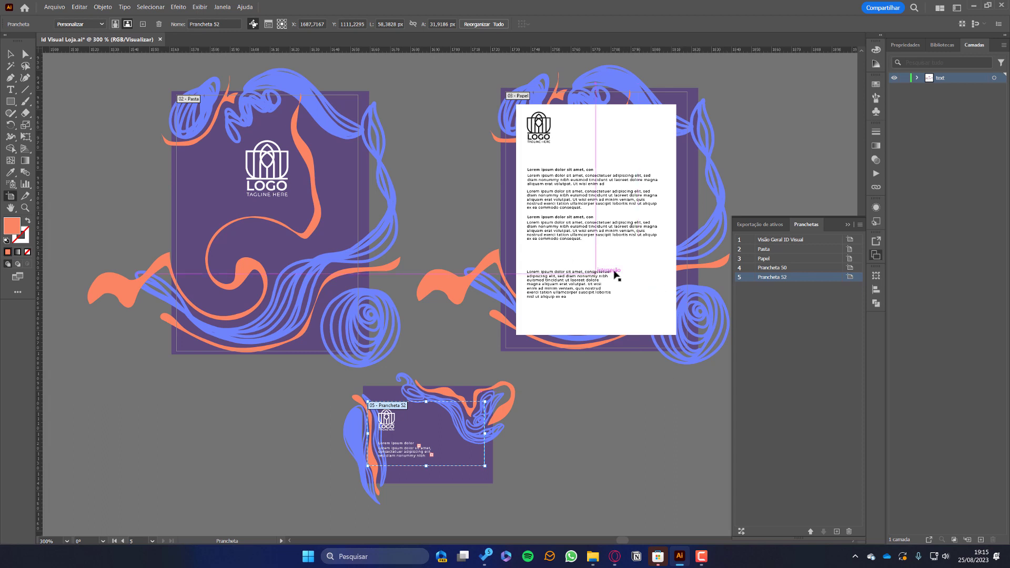
pyautogui.click(10, 54)
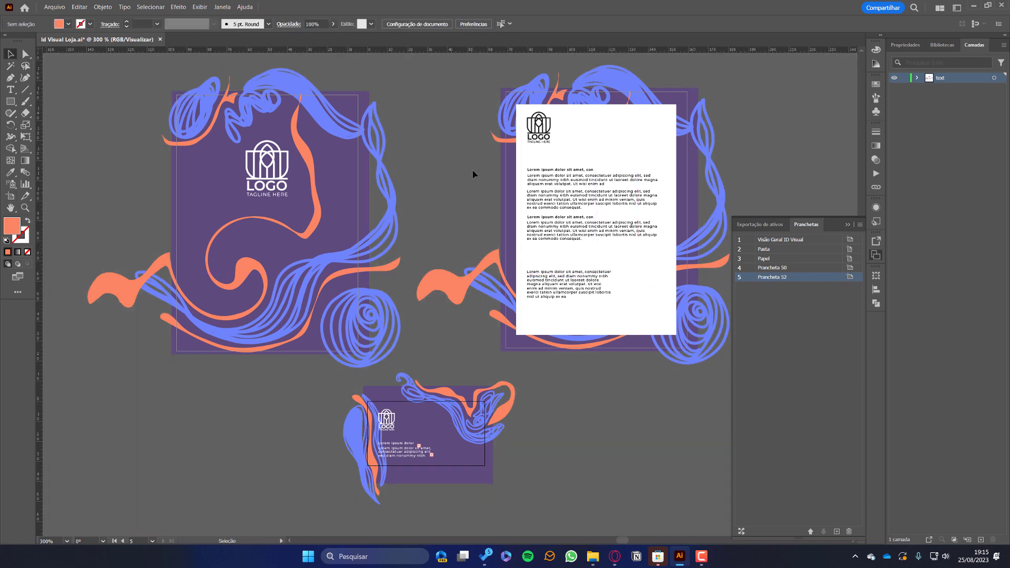
pyautogui.hscroll(-4, 552, 252)
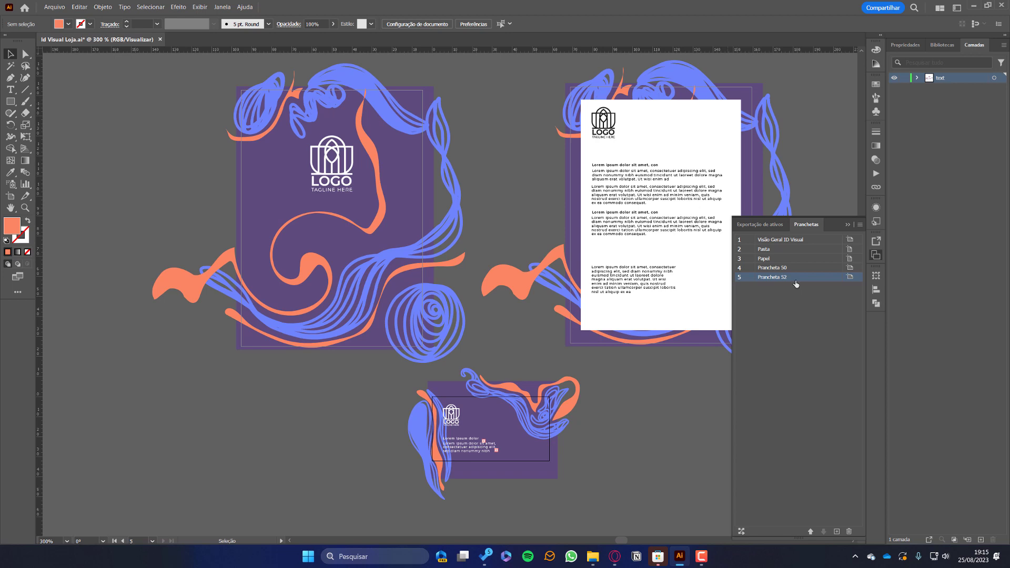
pyautogui.click(847, 225)
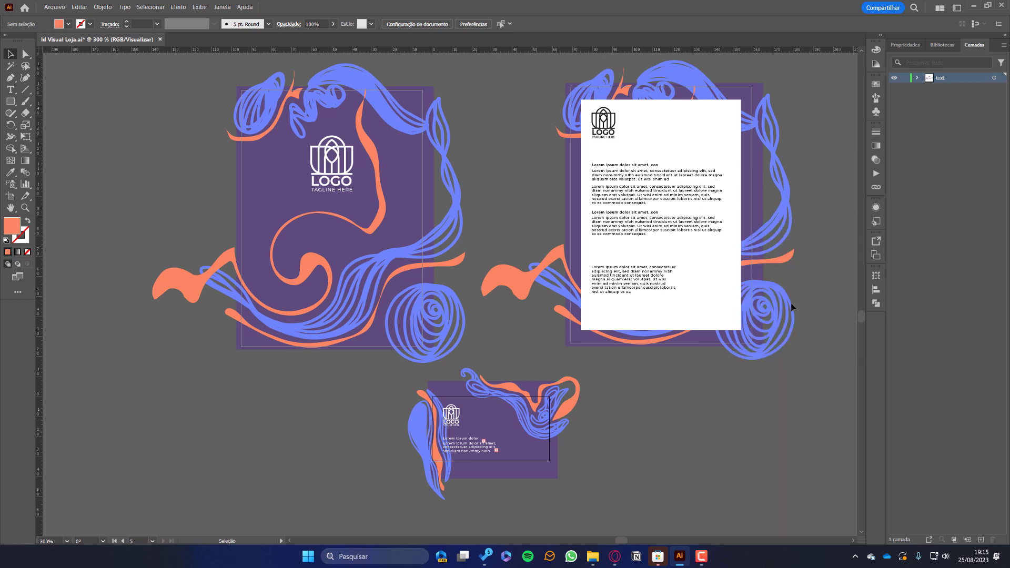
pyautogui.moveTo(469, 405); pyautogui.dragTo(489, 395)
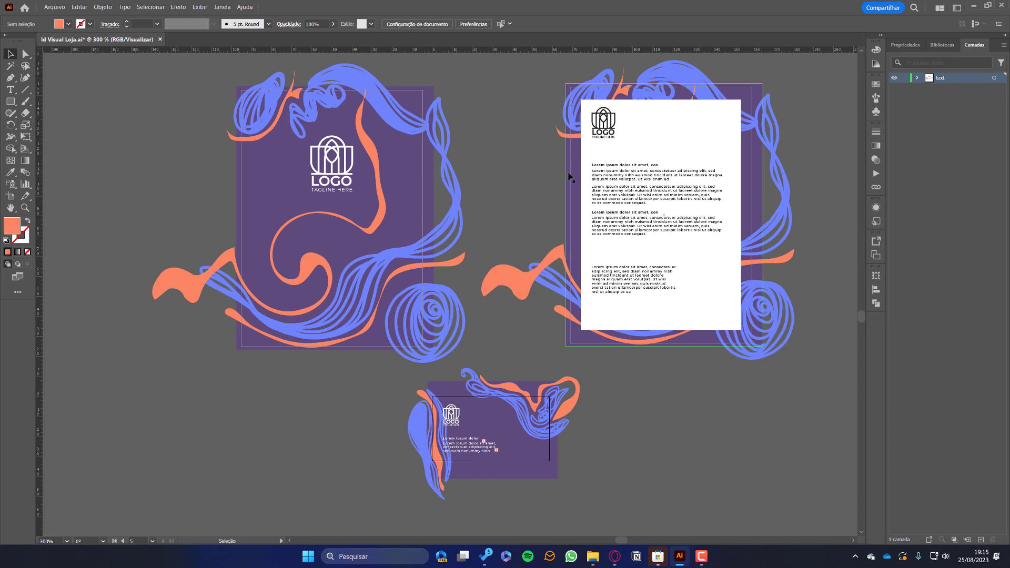
# - Reopen the Artboards list and select folder and letterhead objects to check them
pyautogui.click(417, 172)
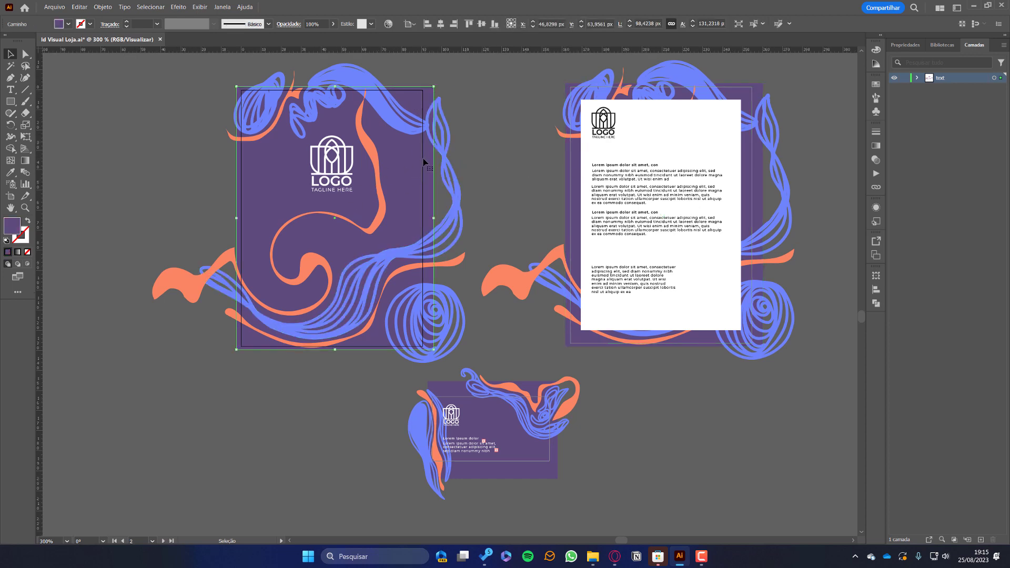
pyautogui.click(697, 151)
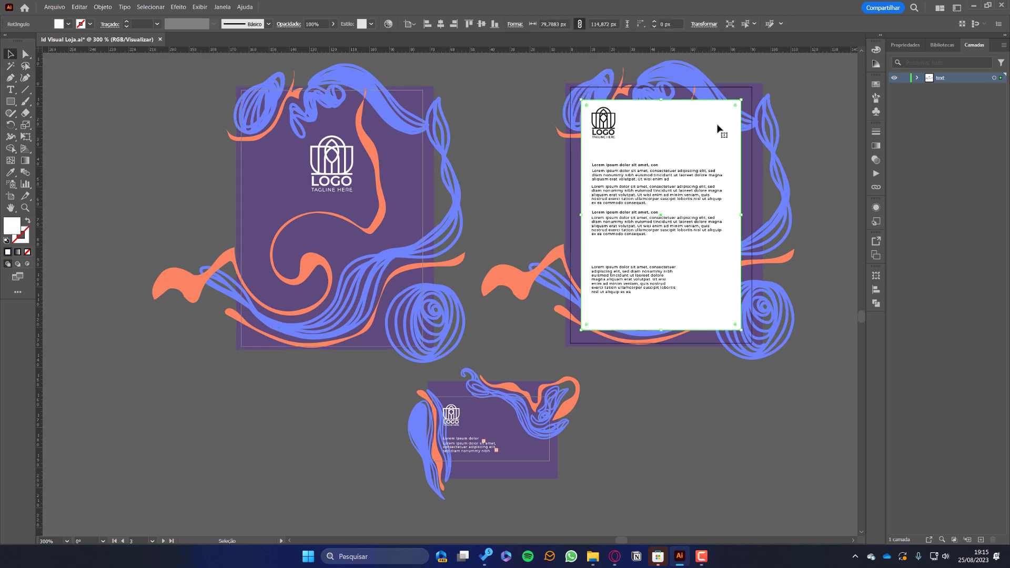
pyautogui.click(876, 255)
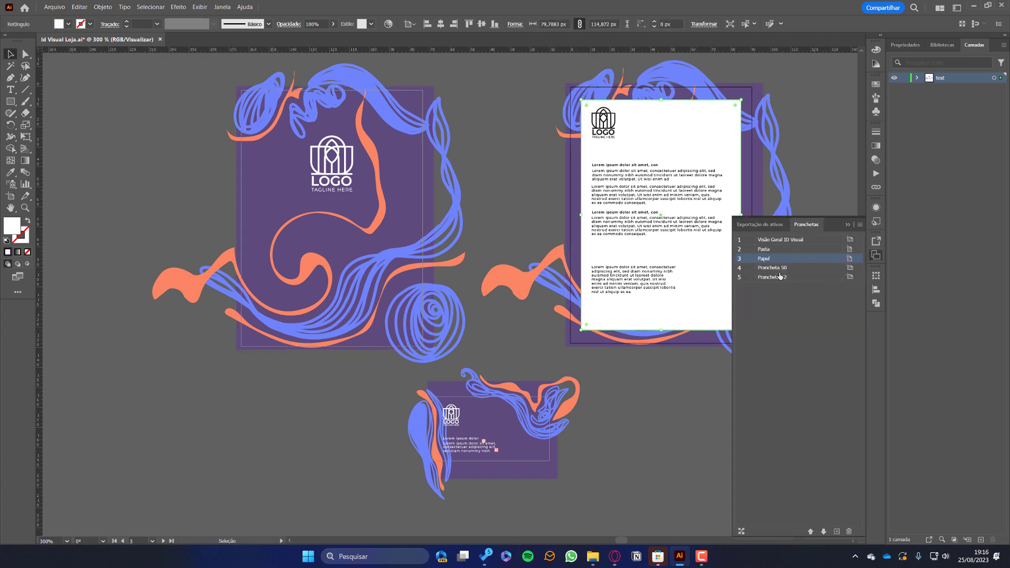
pyautogui.click(378, 160)
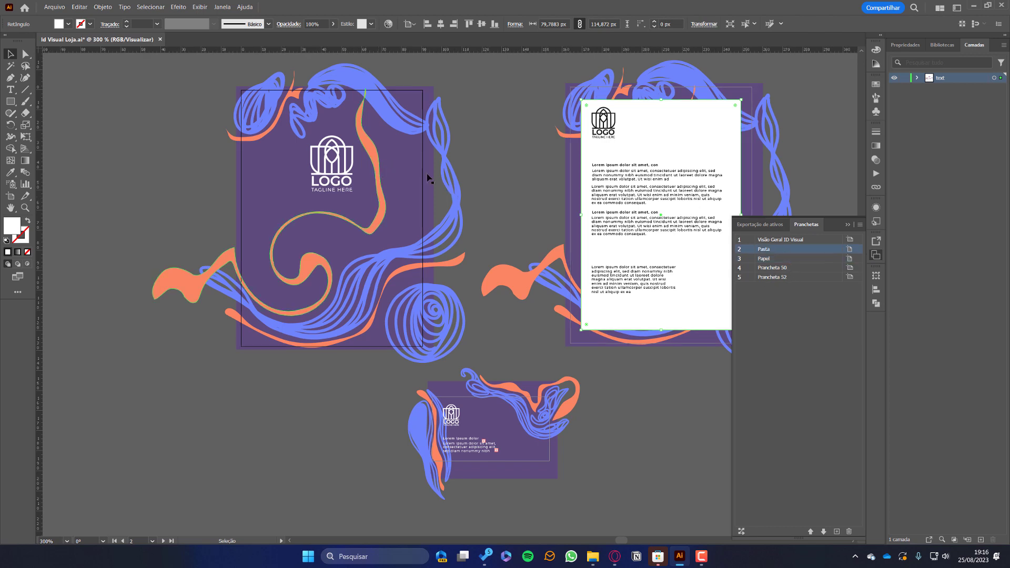
pyautogui.click(547, 405)
pyautogui.click(653, 174)
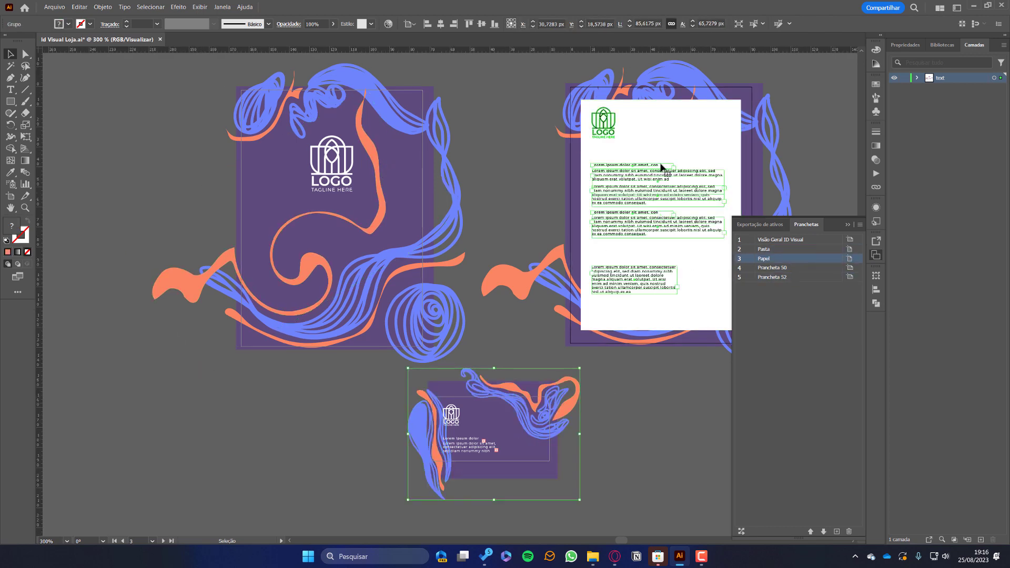
pyautogui.click(314, 147)
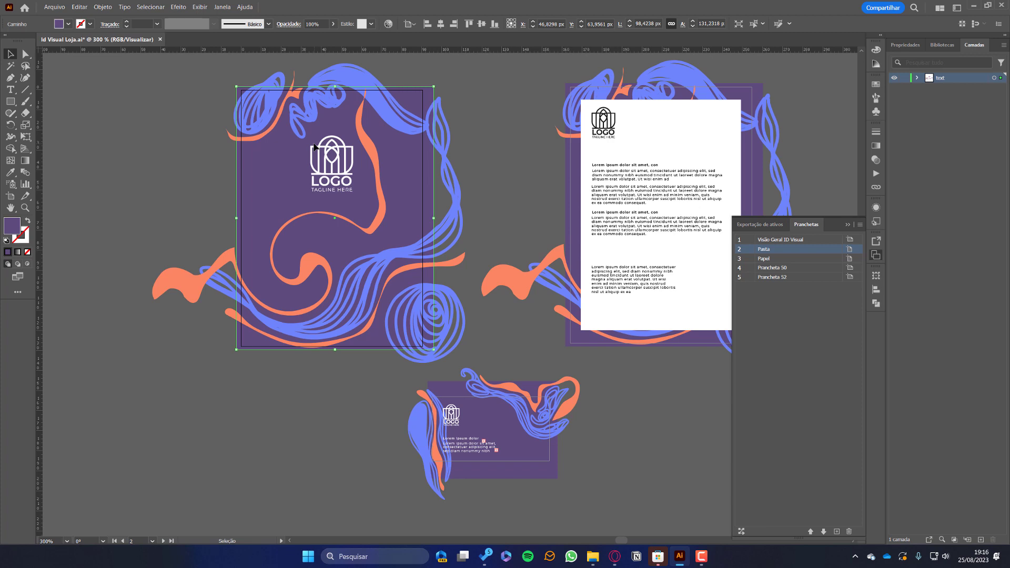
pyautogui.hscroll(-4, 314, 147)
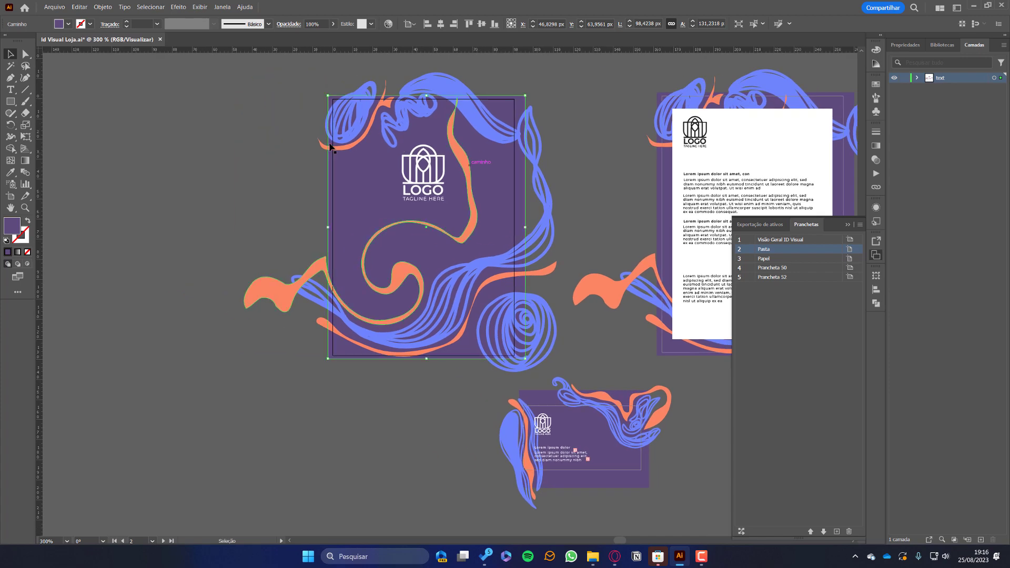
pyautogui.moveTo(388, 190); pyautogui.dragTo(391, 140)
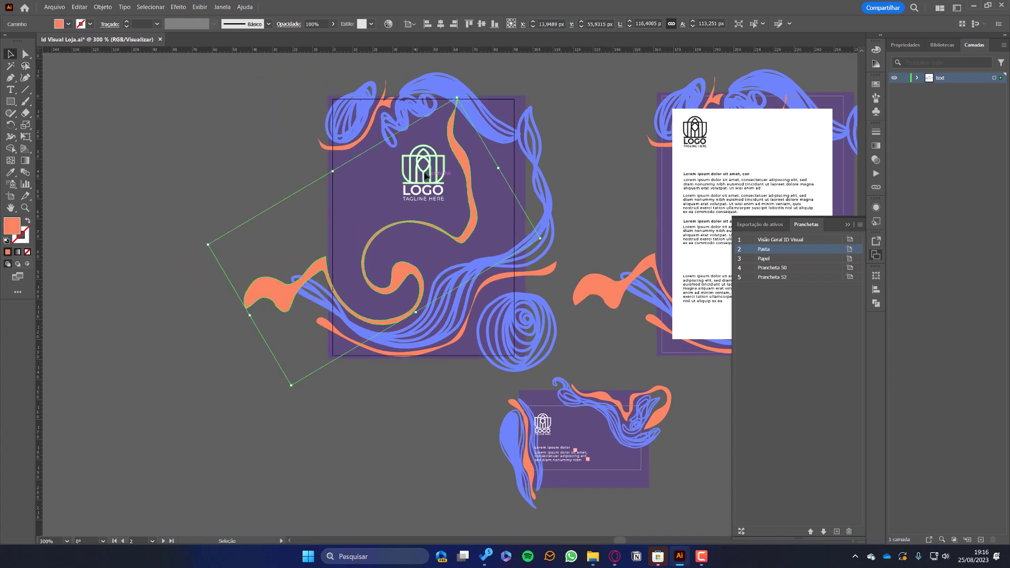
pyautogui.click(437, 84)
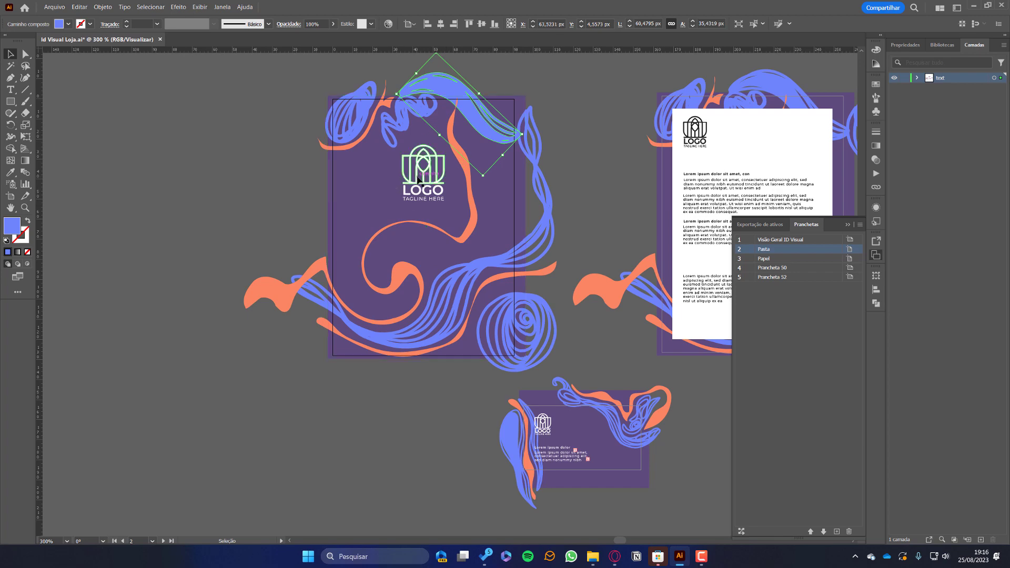
pyautogui.moveTo(419, 181); pyautogui.dragTo(515, 241)
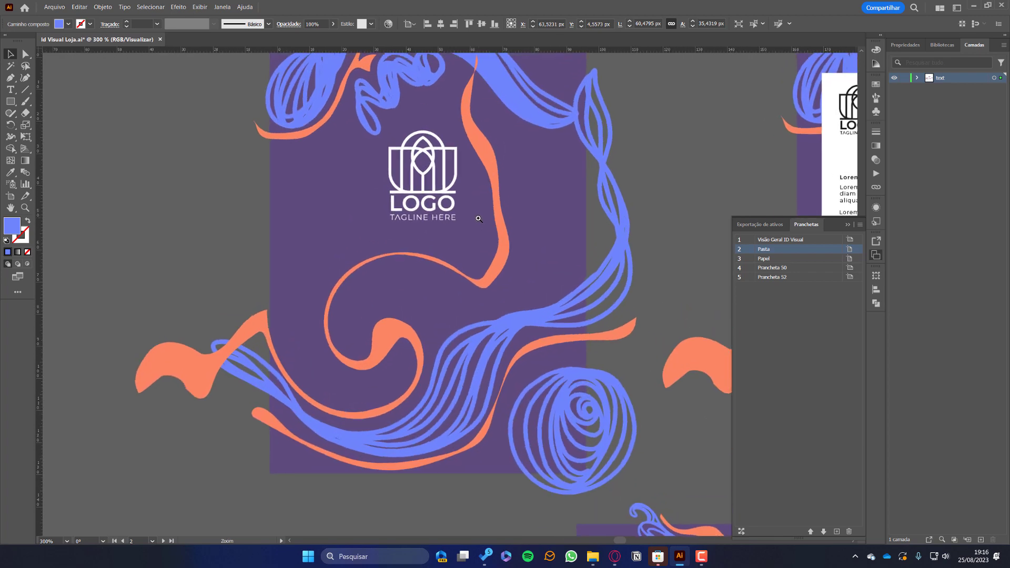
pyautogui.click(514, 241)
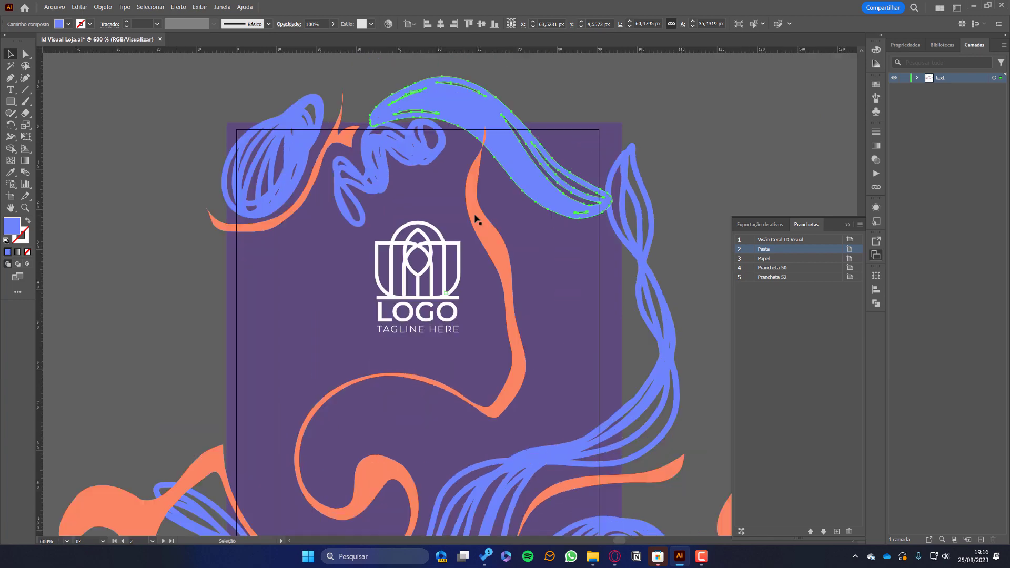
pyautogui.click(440, 234)
pyautogui.moveTo(441, 235); pyautogui.dragTo(491, 177)
pyautogui.click(492, 177)
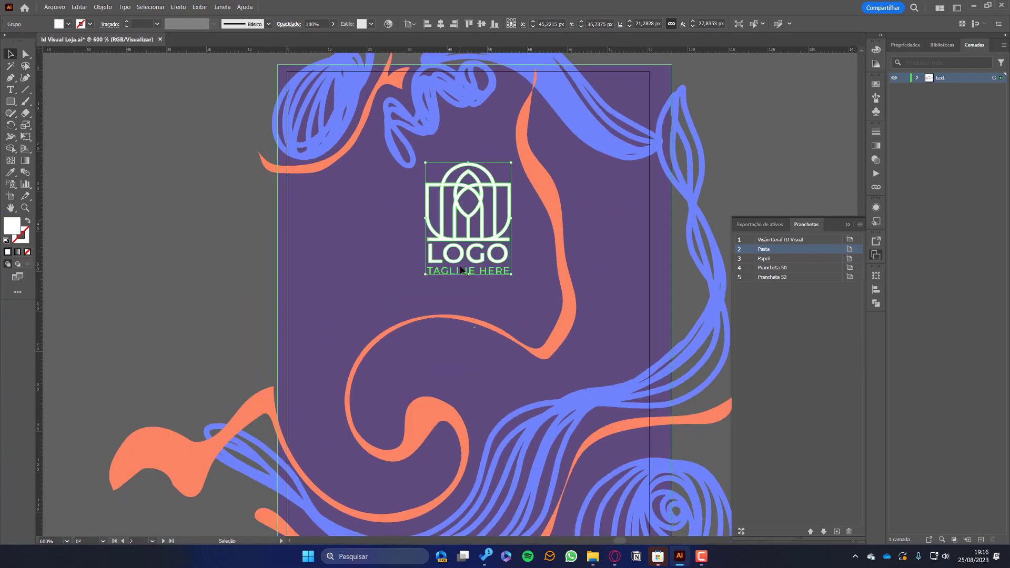
pyautogui.click(547, 197)
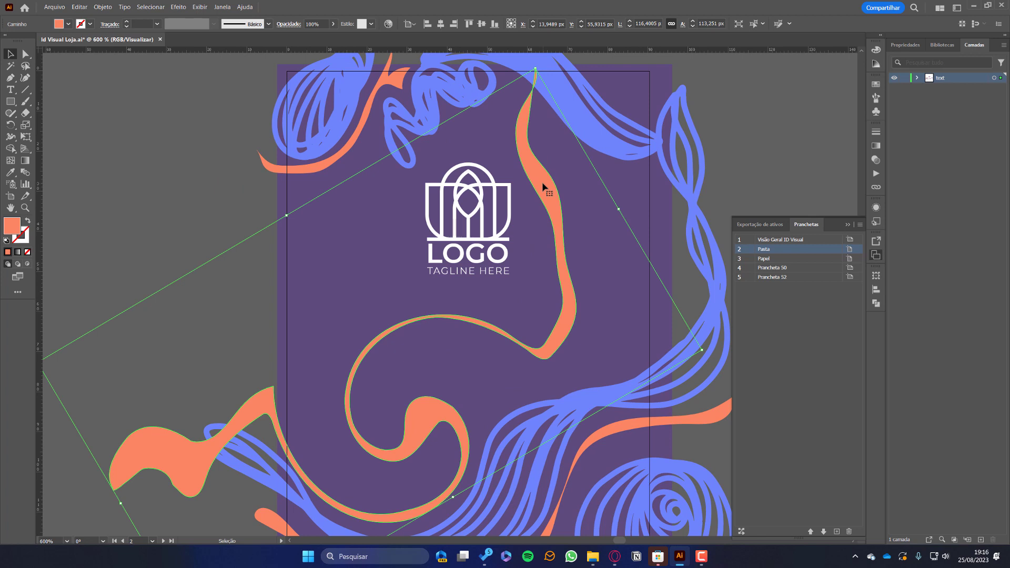
pyautogui.press('a')
pyautogui.press('v')
pyautogui.hotkey('ctrl', 'a')
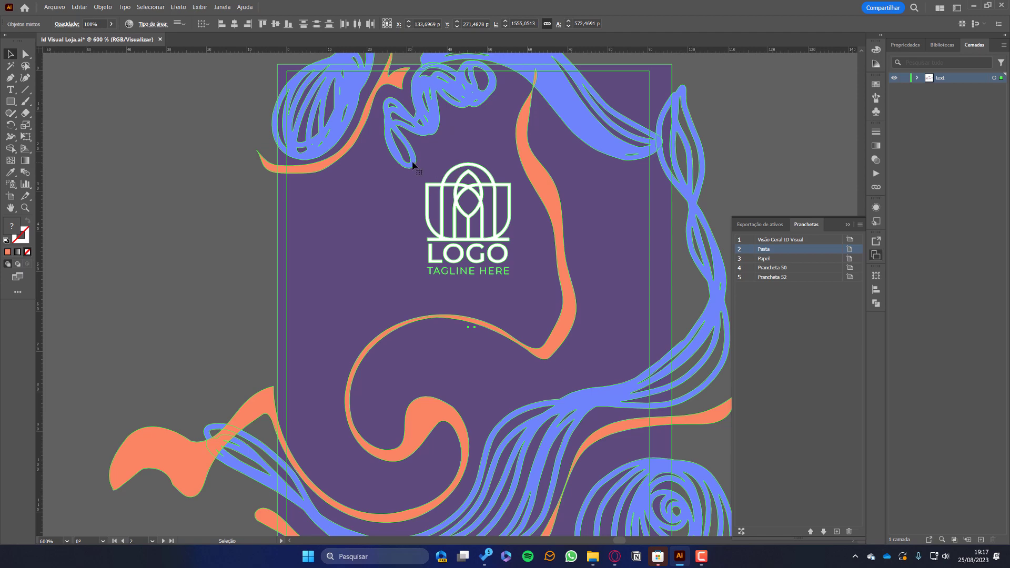
# - Fit all artboards in the window, select all artwork with Ctrl+A, then clear the selection
pyautogui.hotkey('ctrl', 'alt', '0')
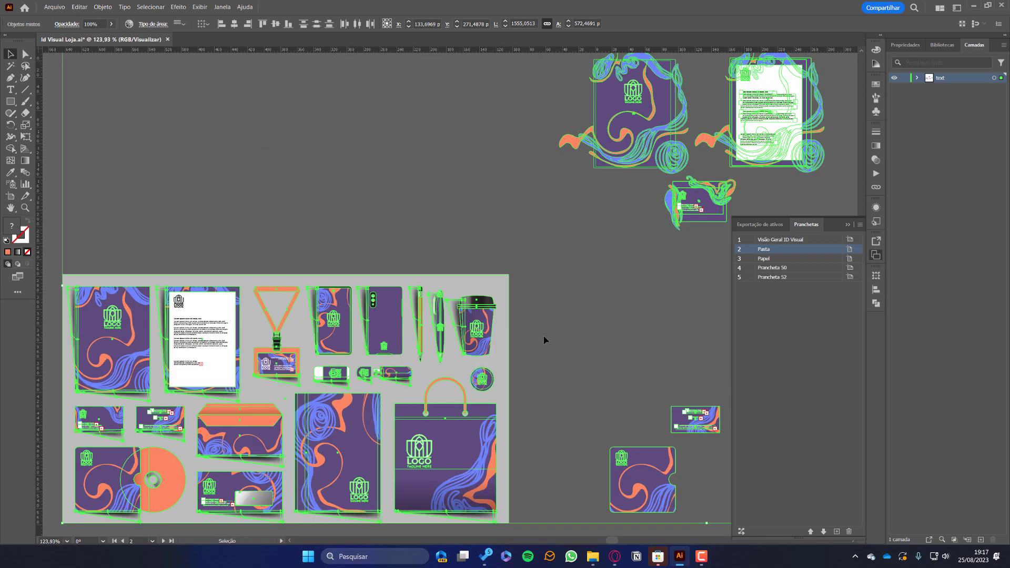
pyautogui.click(564, 294)
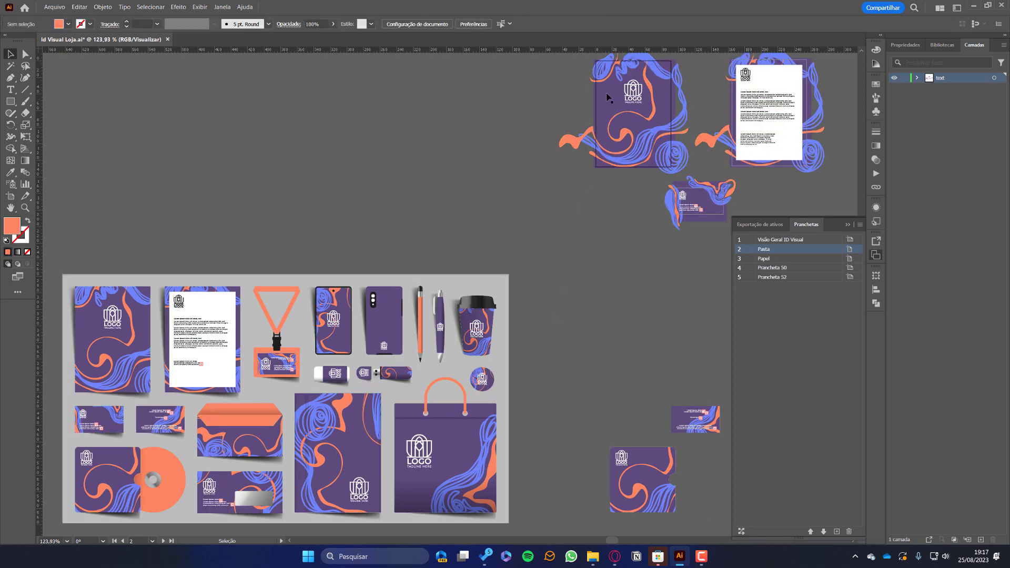
pyautogui.click(626, 97)
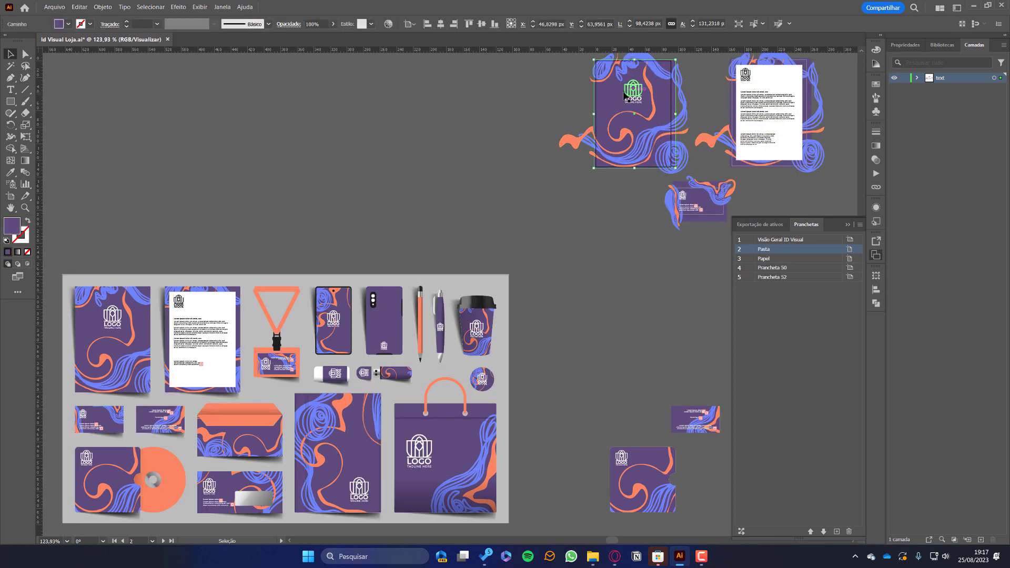
pyautogui.hotkey('ctrl', 'a')
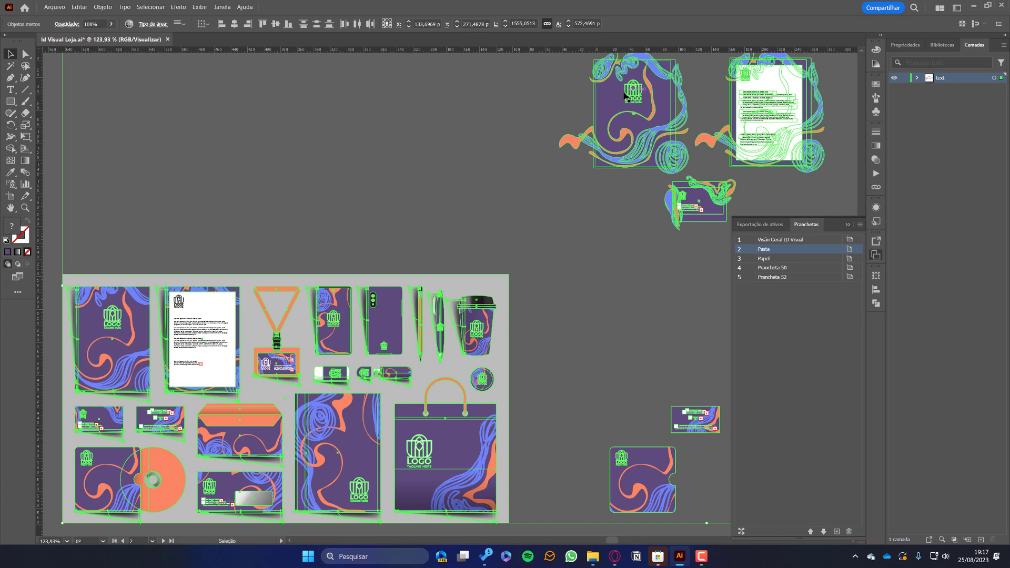
pyautogui.click(447, 99)
# - Try moving the Papel and Pasta artboards left, then undo both moves
pyautogui.hotkey('shift', 'o')
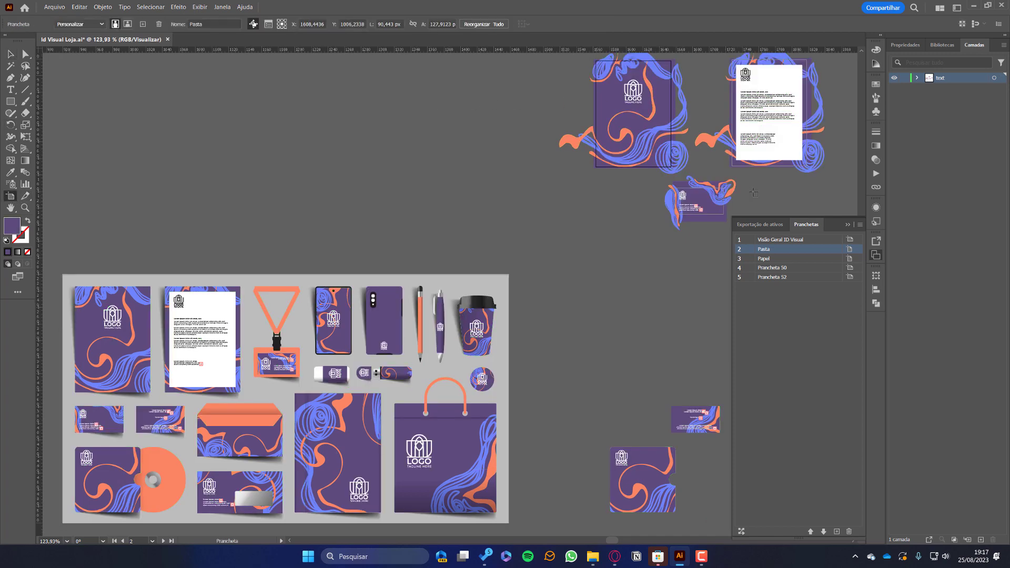
pyautogui.moveTo(766, 147); pyautogui.dragTo(733, 146)
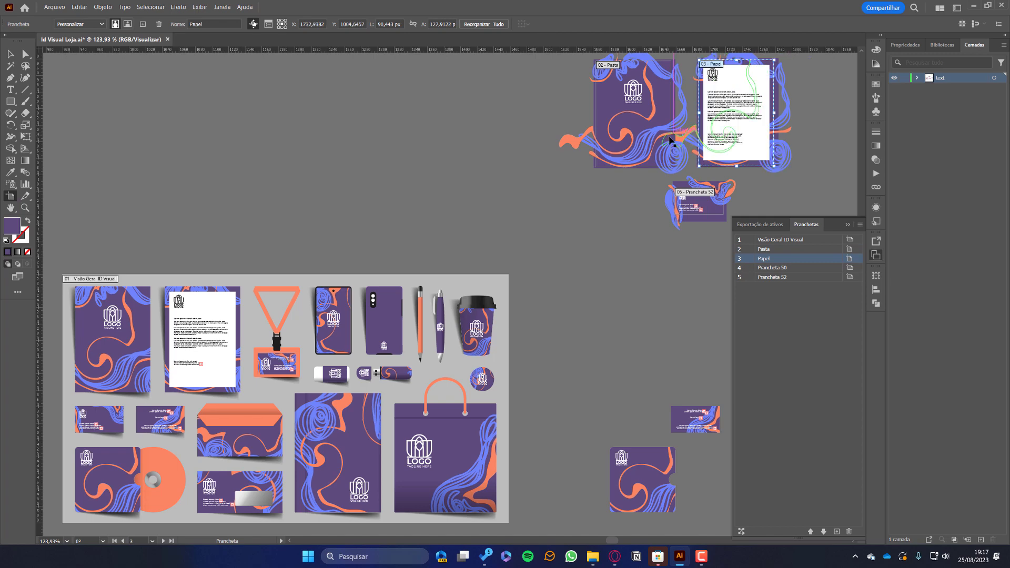
pyautogui.moveTo(671, 140); pyautogui.dragTo(509, 141)
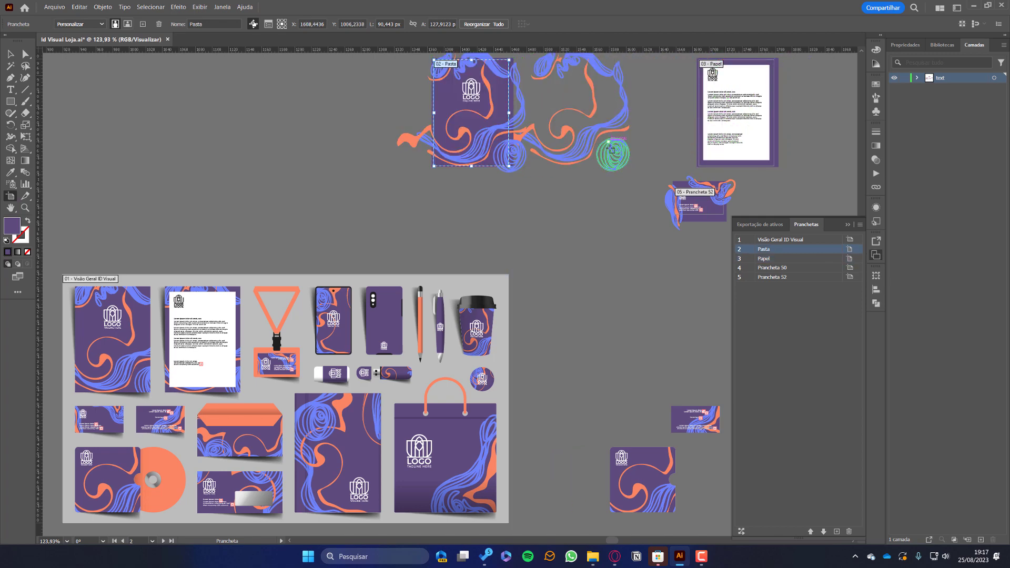
pyautogui.hotkey('ctrl', 'z')
pyautogui.hotkey('ctrl', 'z')
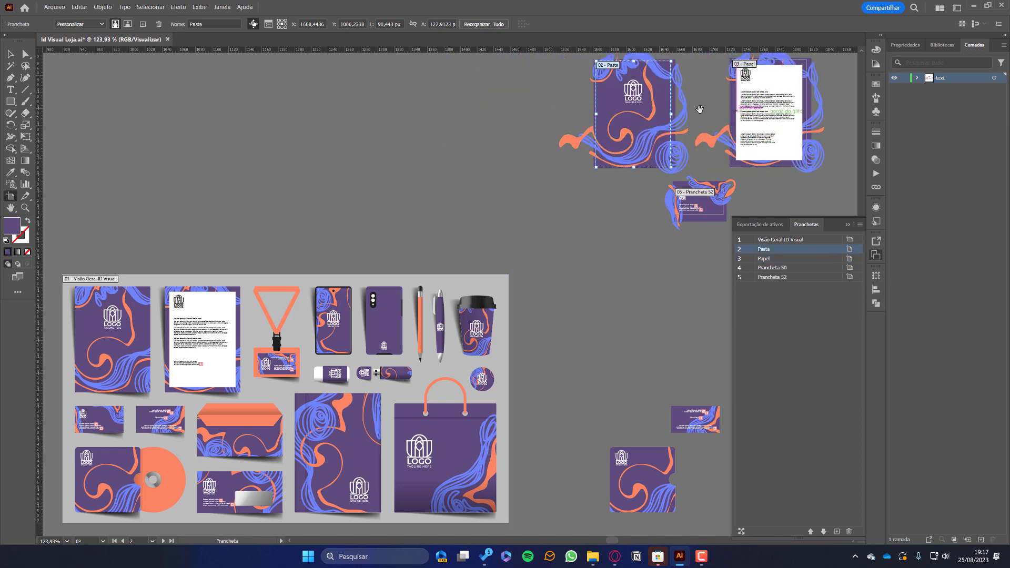
# - Zoom into the Pasta artboard, select its purple background, and return to artboard editing
pyautogui.moveTo(700, 108); pyautogui.dragTo(549, 196)
pyautogui.scroll(5, 451, 175)
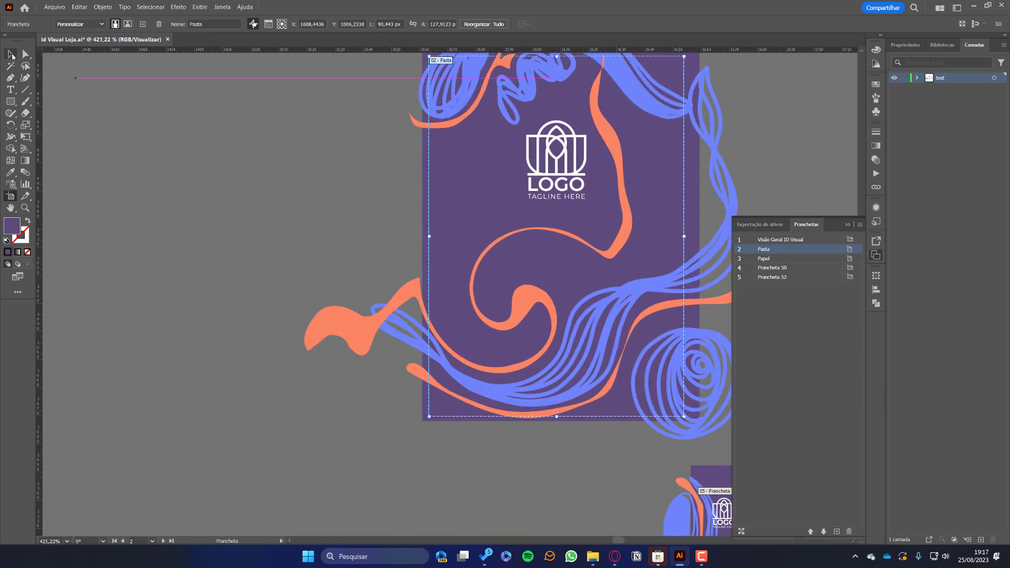
pyautogui.click(12, 55)
pyautogui.moveTo(554, 151); pyautogui.dragTo(468, 168)
pyautogui.click(468, 167)
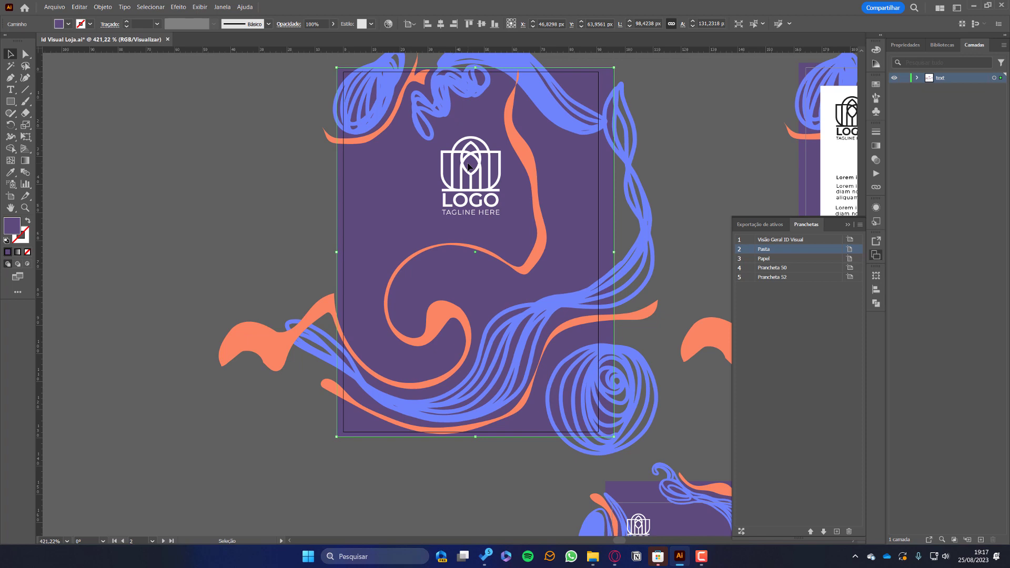
pyautogui.hotkey('shift', 'o')
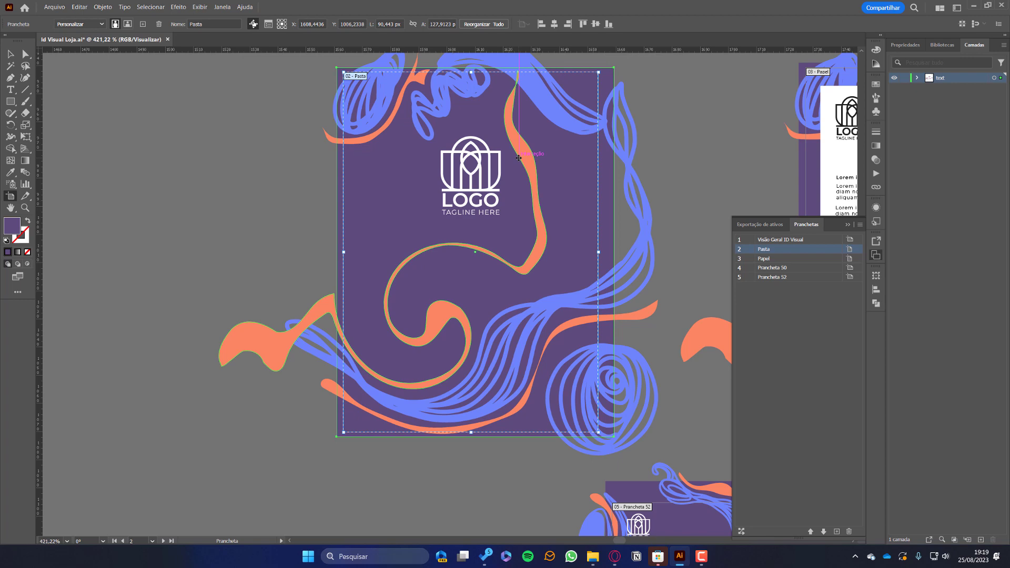
pyautogui.moveTo(479, 142); pyautogui.dragTo(473, 160)
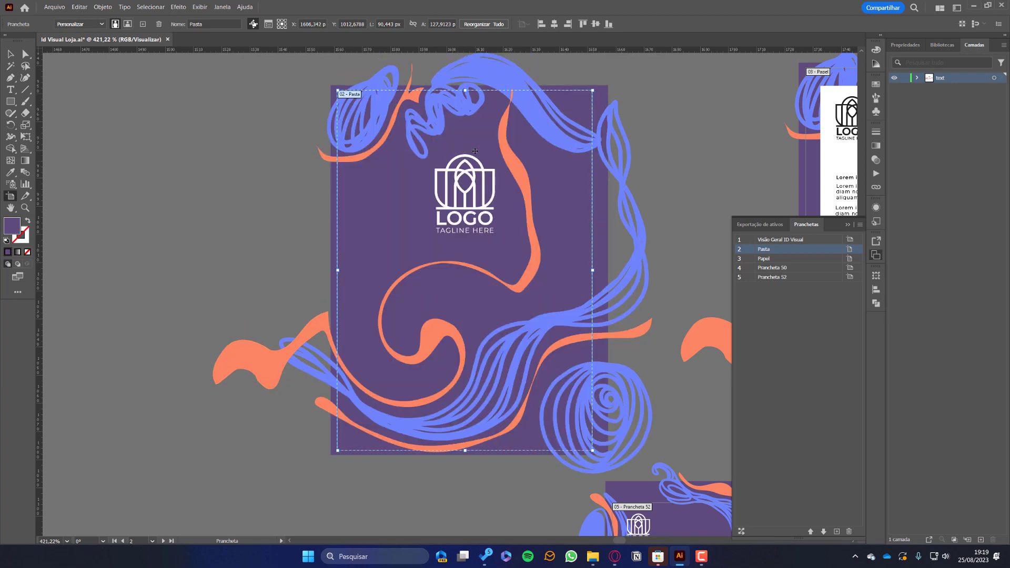
pyautogui.press('Delete')
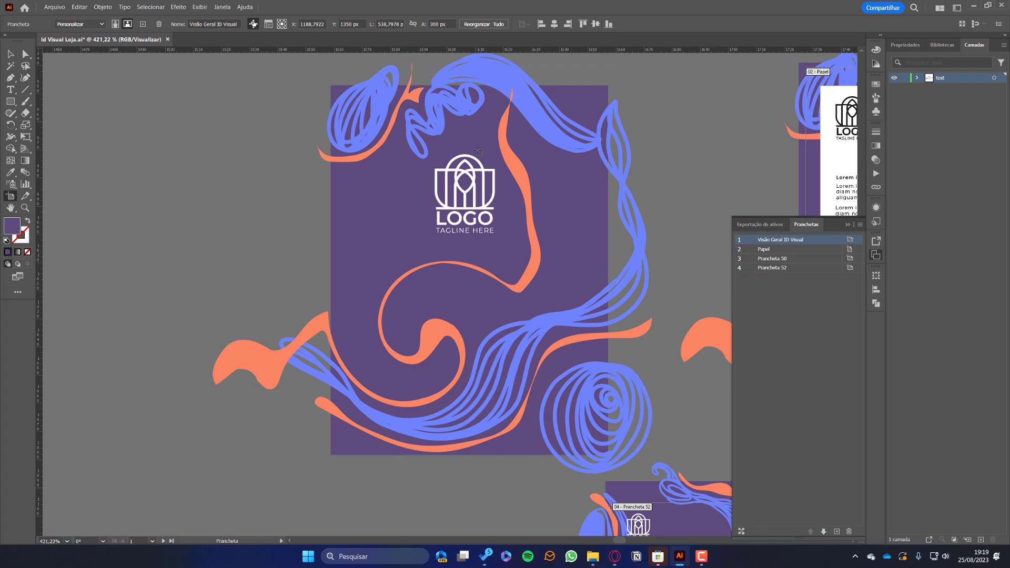
pyautogui.press('v')
pyautogui.moveTo(548, 375)
pyautogui.mouseDown()
pyautogui.moveTo(465, 335)
pyautogui.moveTo(516, 157)
pyautogui.mouseUp()
pyautogui.press('a')
pyautogui.hotkey('ctrl', 'z')
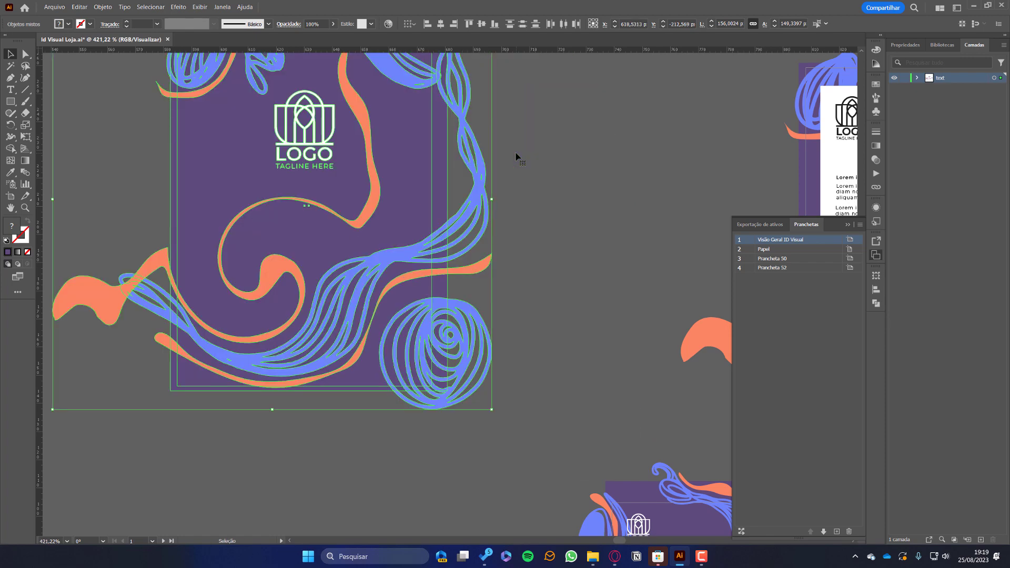
pyautogui.hotkey('ctrl', 'z')
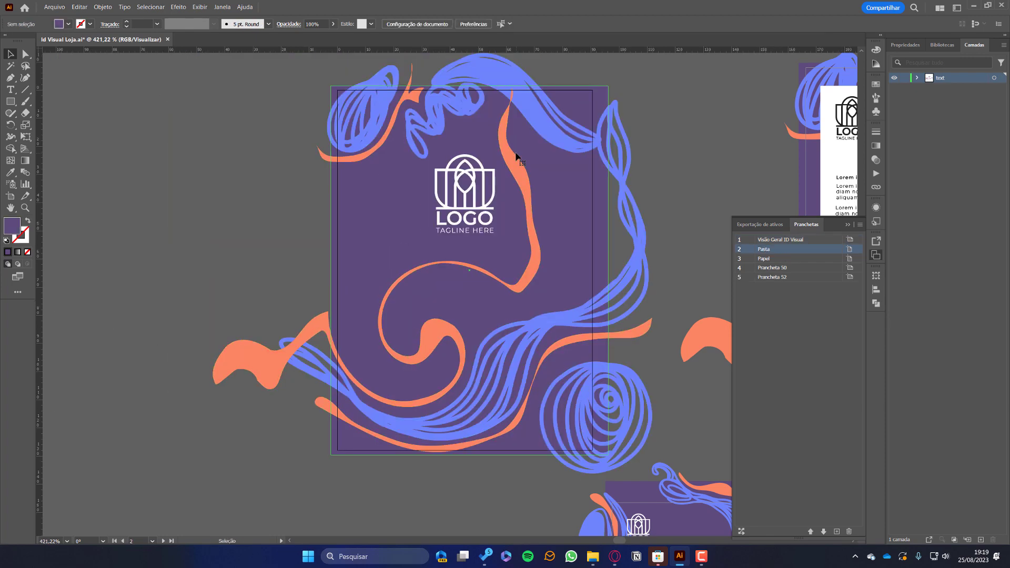
pyautogui.click(10, 196)
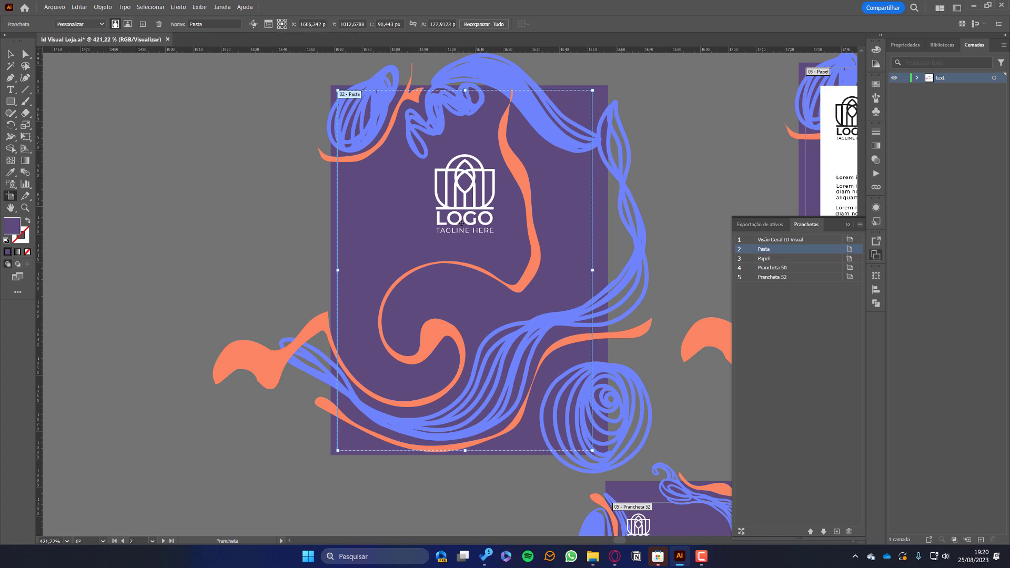
pyautogui.moveTo(53, 58); pyautogui.dragTo(257, 401)
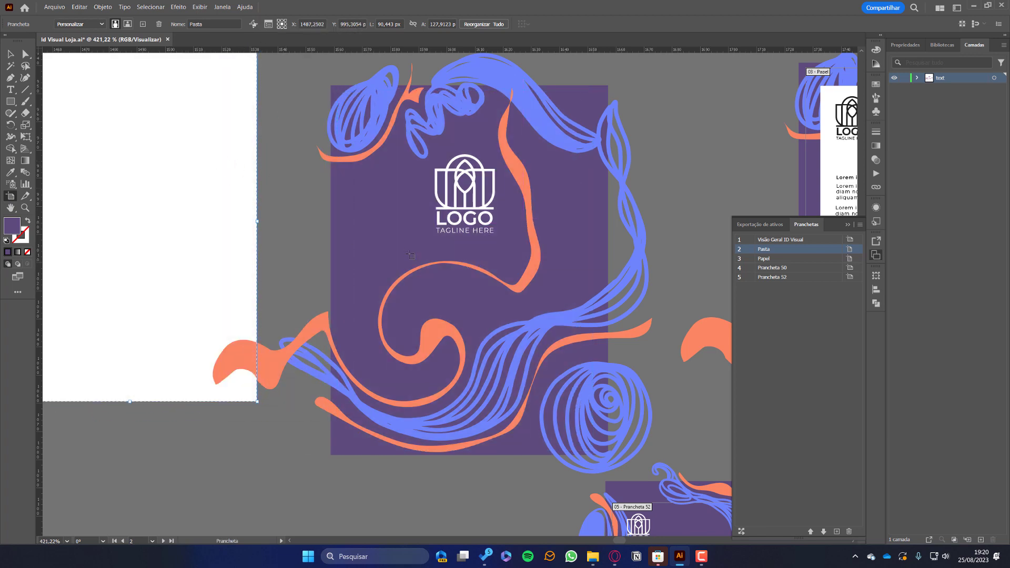
pyautogui.press('Delete')
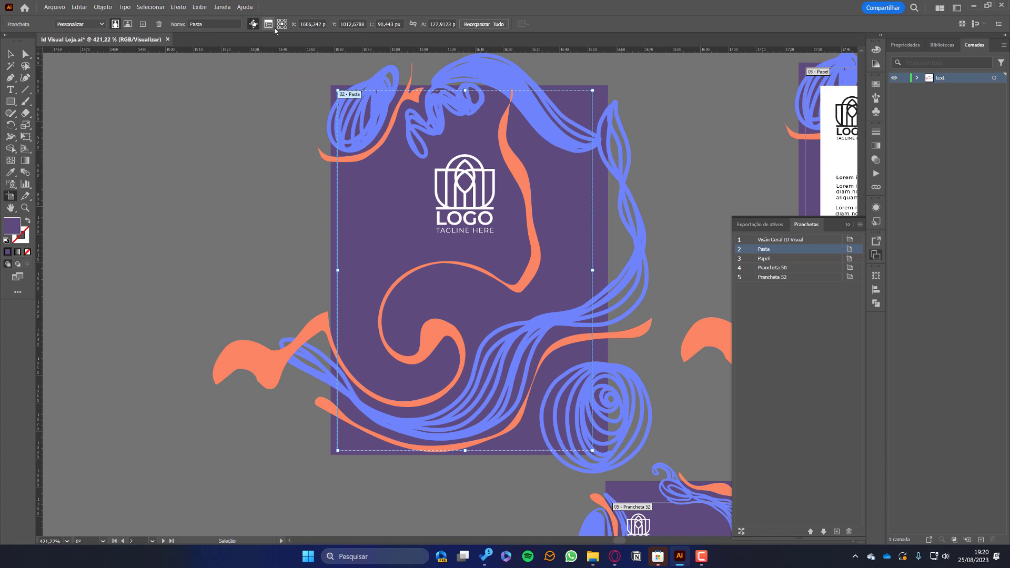
pyautogui.click(608, 173)
pyautogui.click(163, 25)
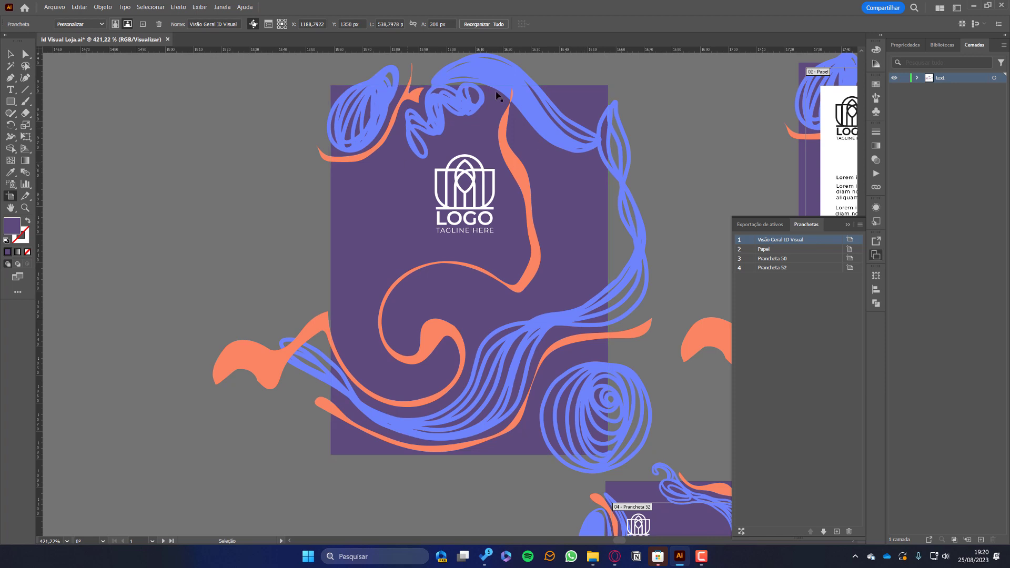
pyautogui.hotkey('ctrl', 'z')
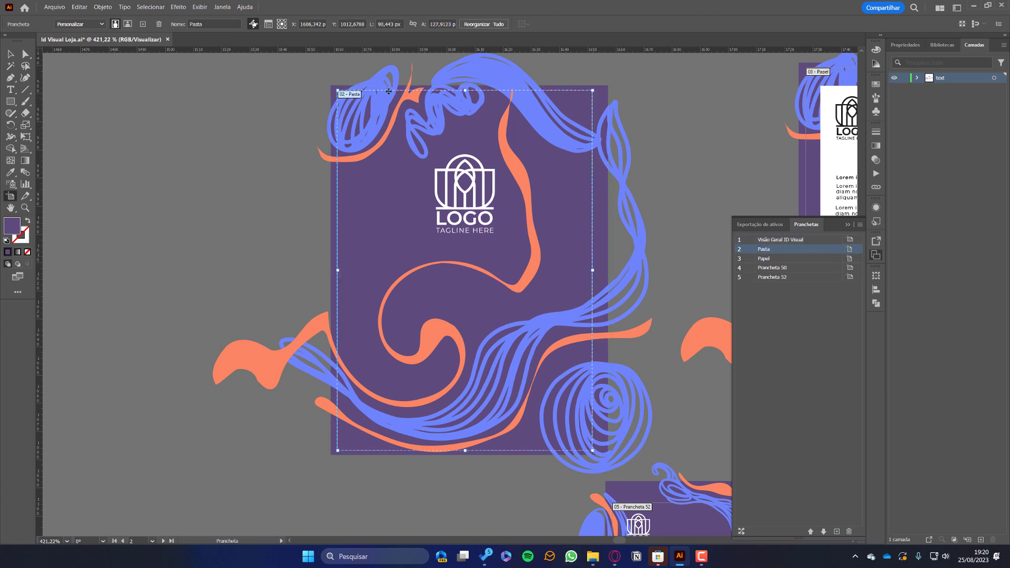
pyautogui.scroll(1, 526, 167)
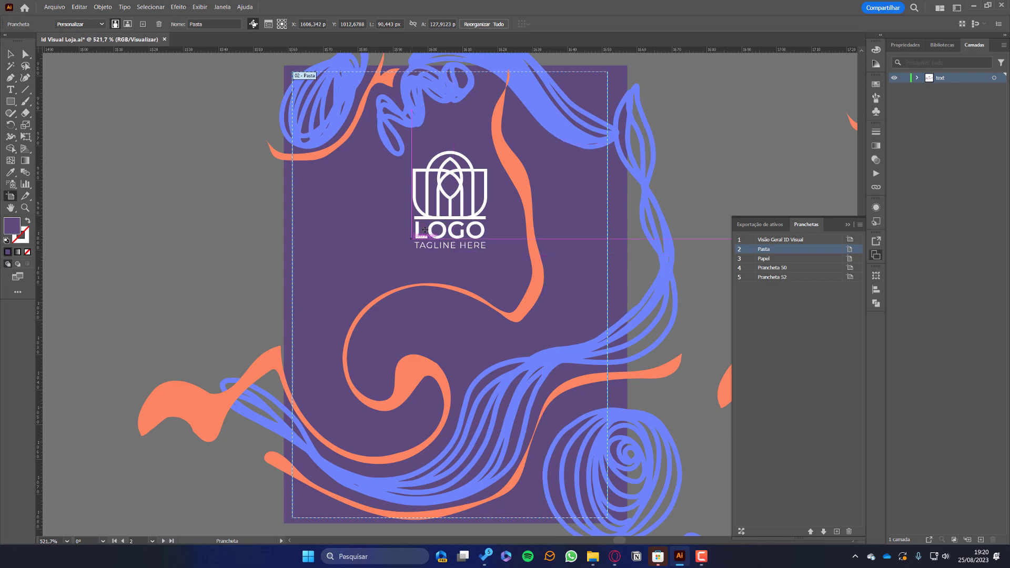
pyautogui.hotkey('ctrl', 'space')
# - Zoom to about 312% over the Pasta, Papel and Prancheta 52 artboards
pyautogui.moveTo(467, 228); pyautogui.dragTo(486, 235)
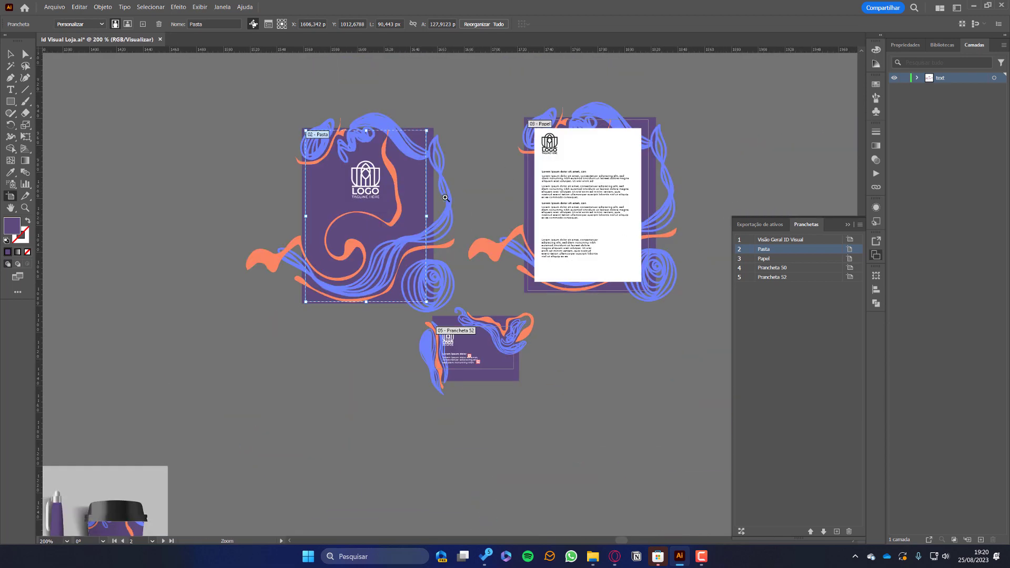
pyautogui.scroll(1, 469, 241)
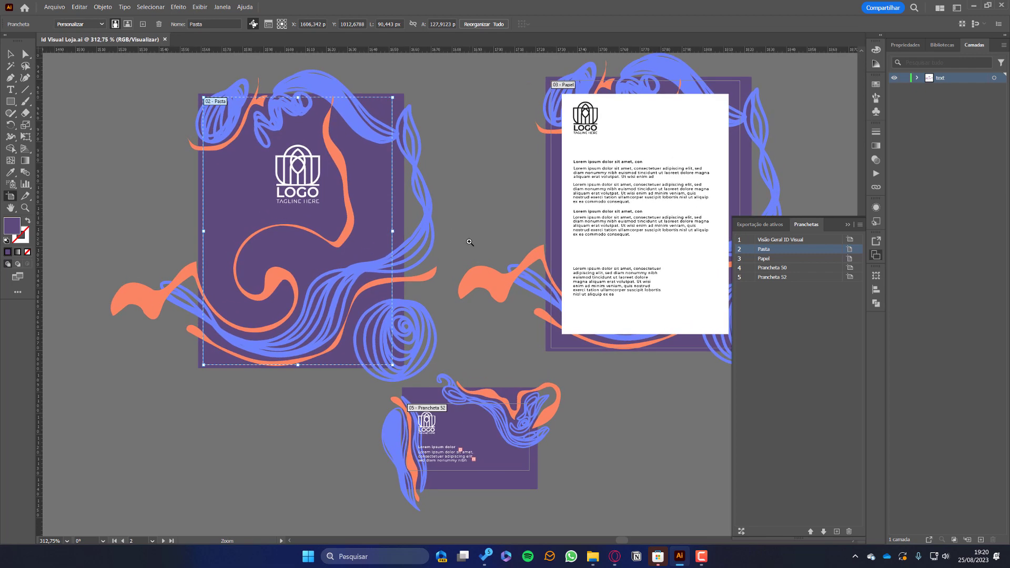
pyautogui.scroll(1, 468, 242)
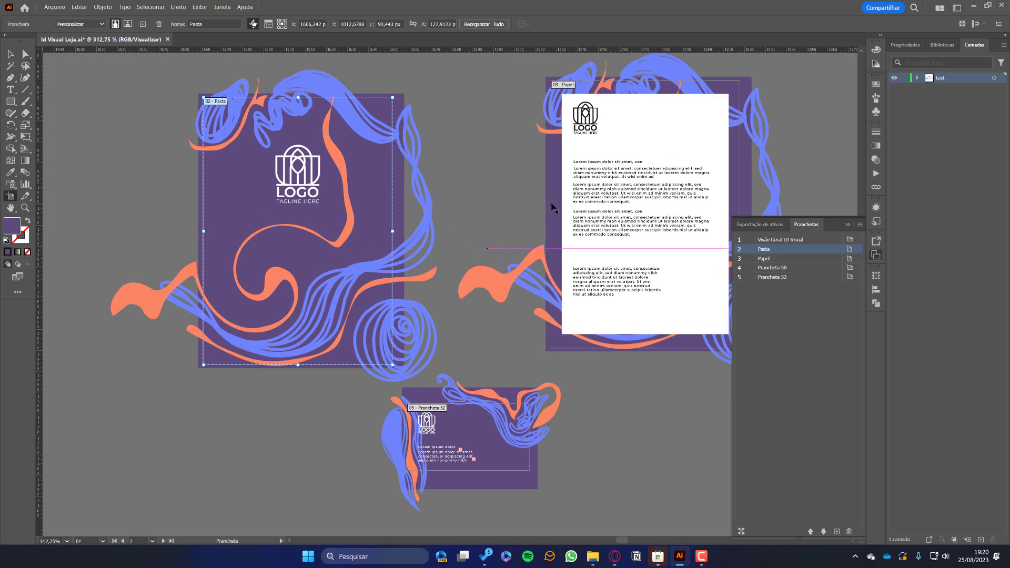